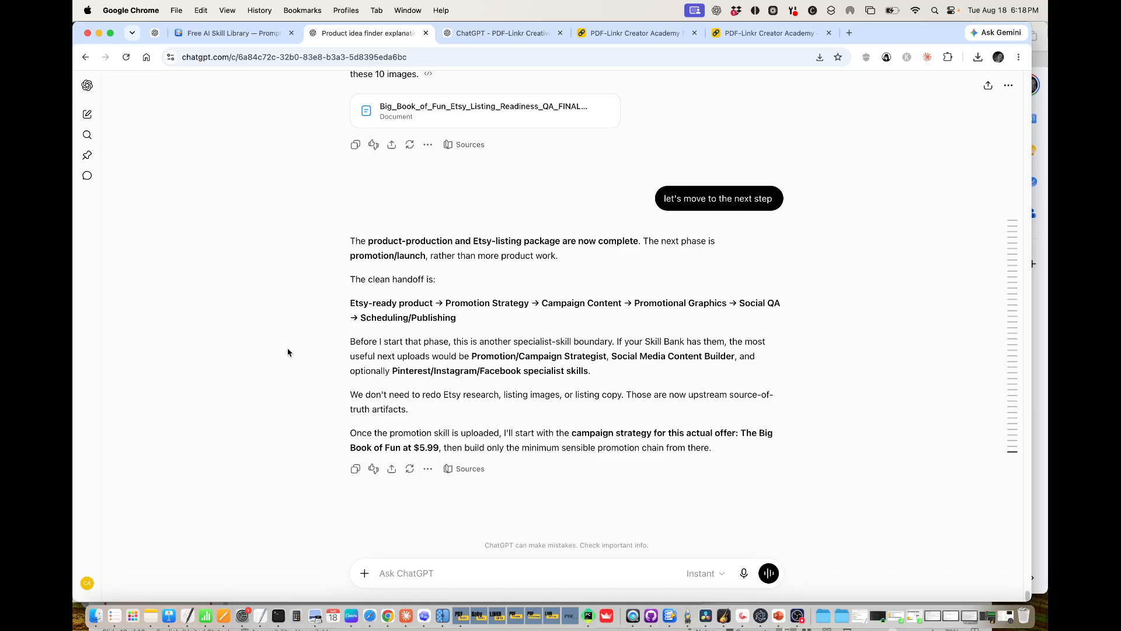
- Switch to the PromptRunnr skill library and search the skills for "promotion"
left_click(229, 32)
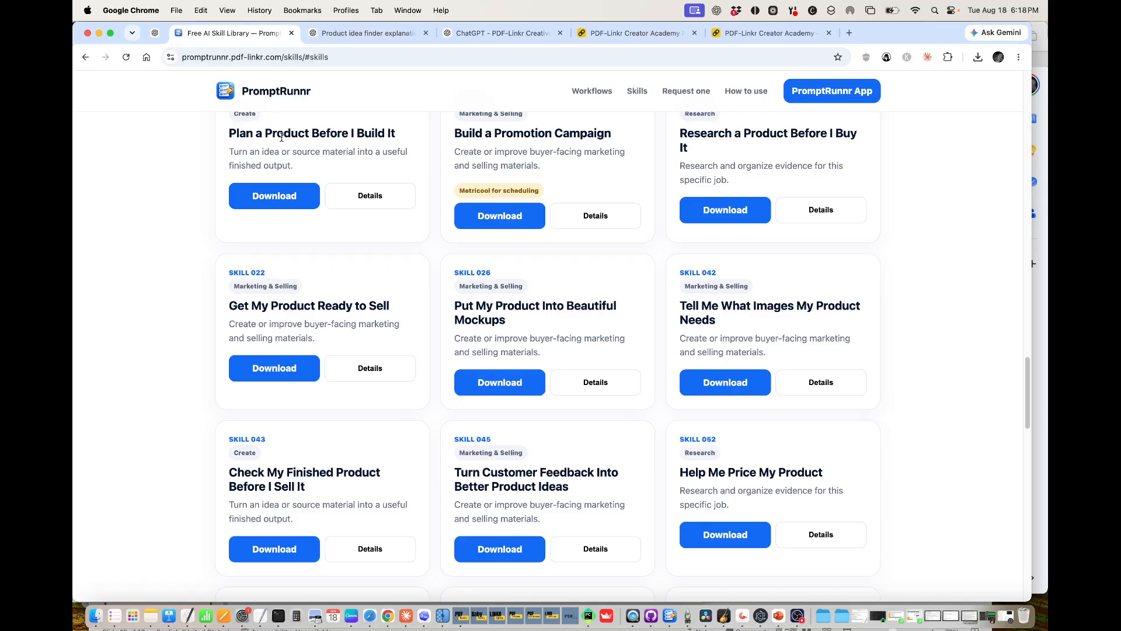
scroll(355, 178, "up", 4)
left_click(276, 220)
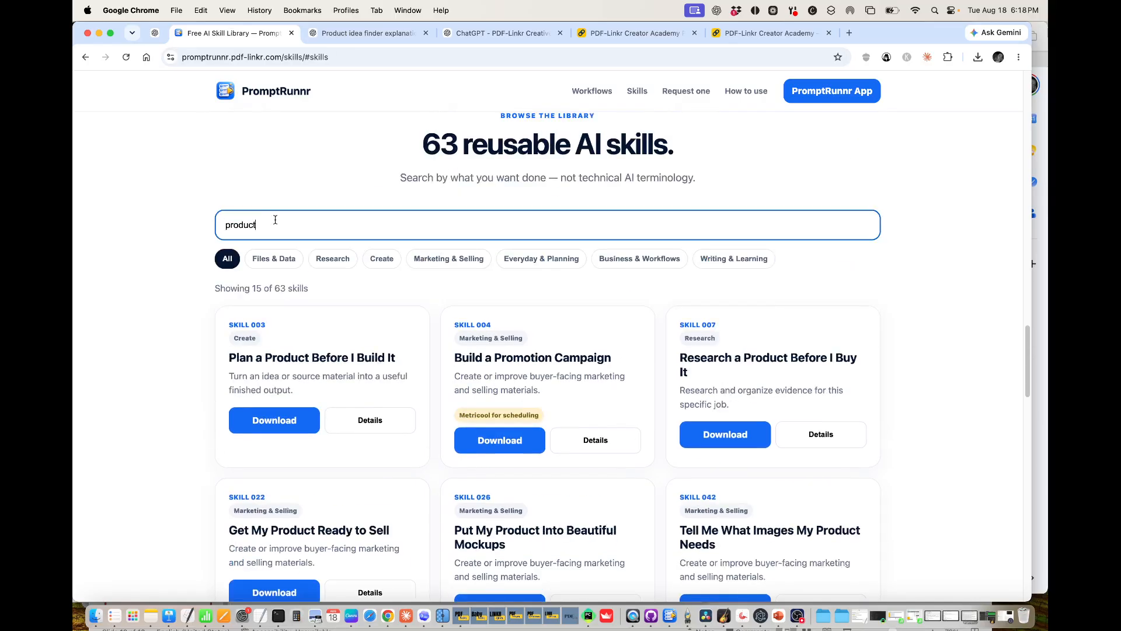
left_click_drag(281, 222, 204, 229)
type("promotion")
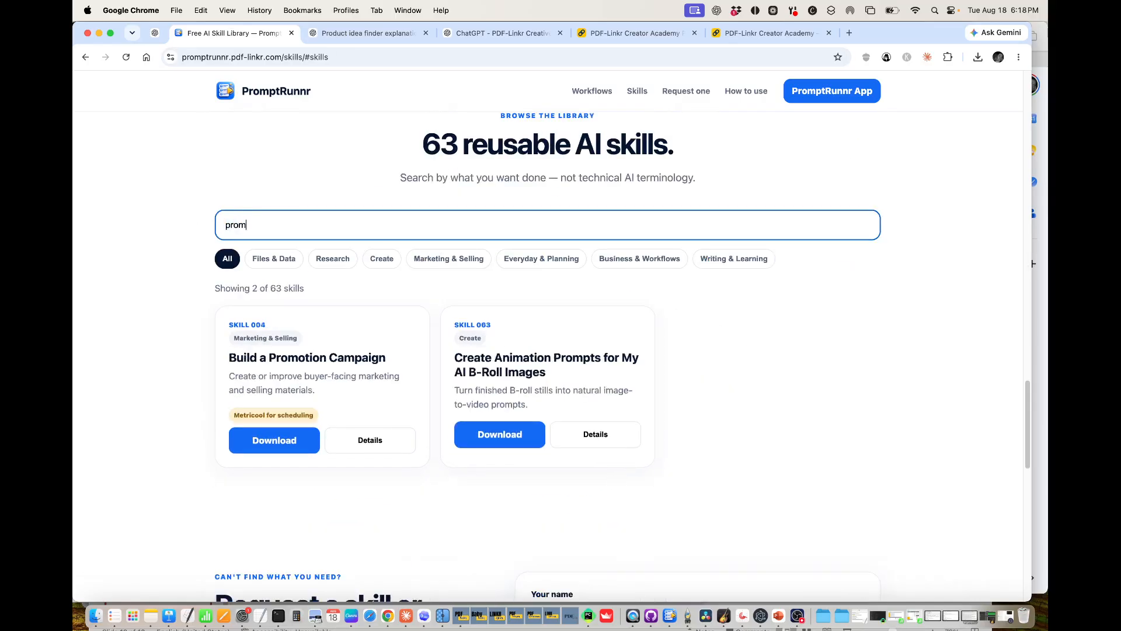
- Download the Build a Promotion Campaign skill as 004-build-a-promotion-campaign into the Skills Demo folder
left_click(272, 441)
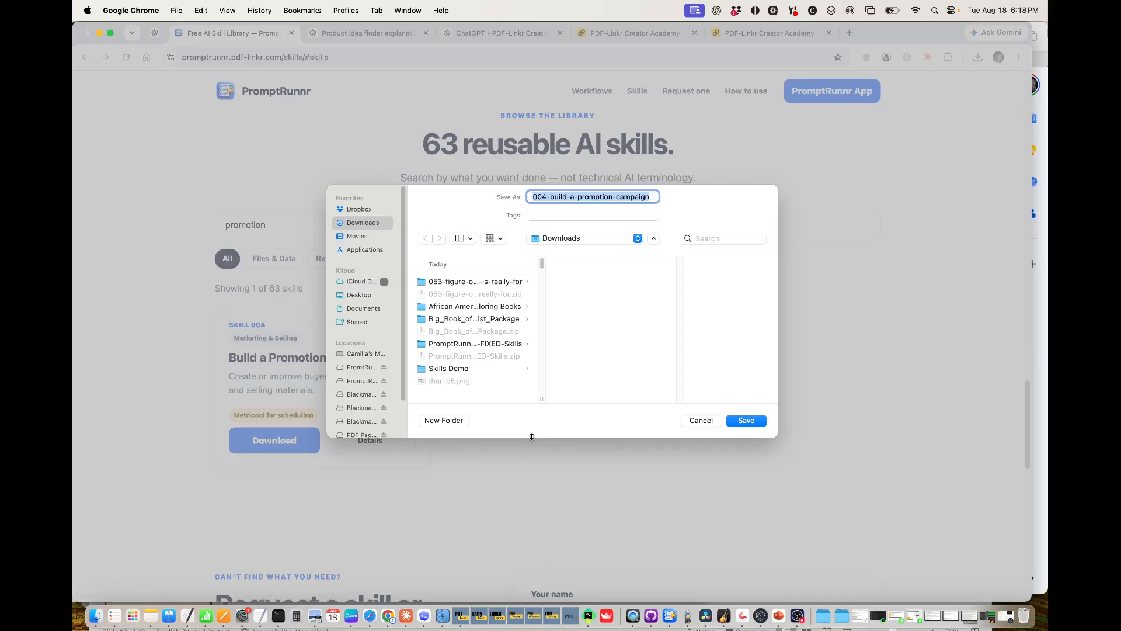
left_click(448, 369)
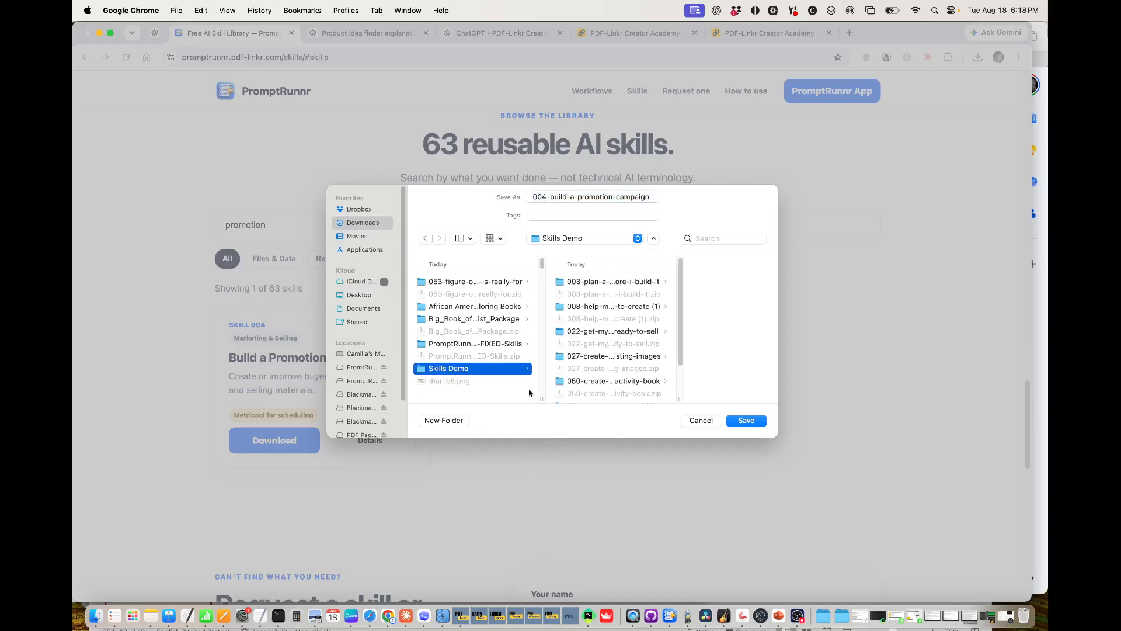
left_click(748, 420)
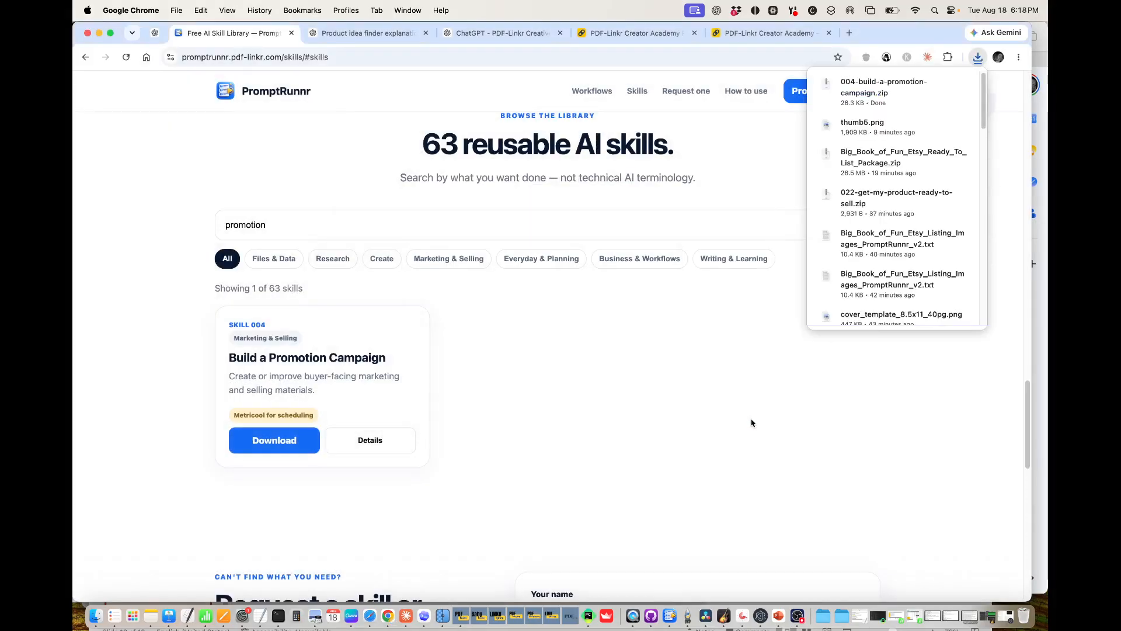
left_click(620, 420)
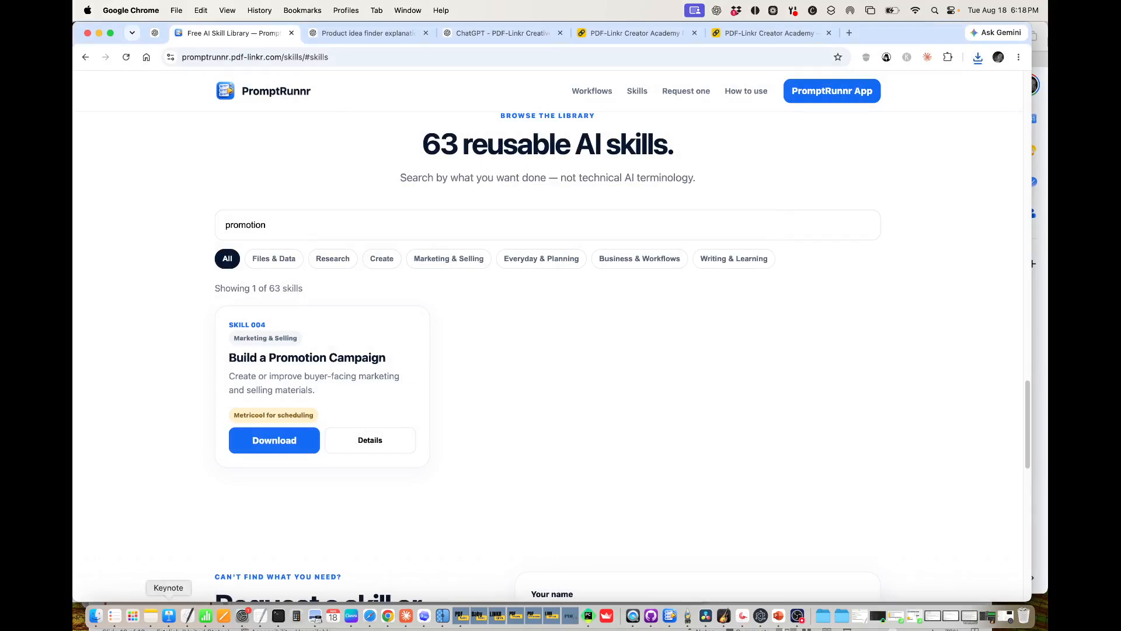
- In Finder, unzip the promotion campaign archive inside the Skills Demo folder of Downloads
left_click(94, 616)
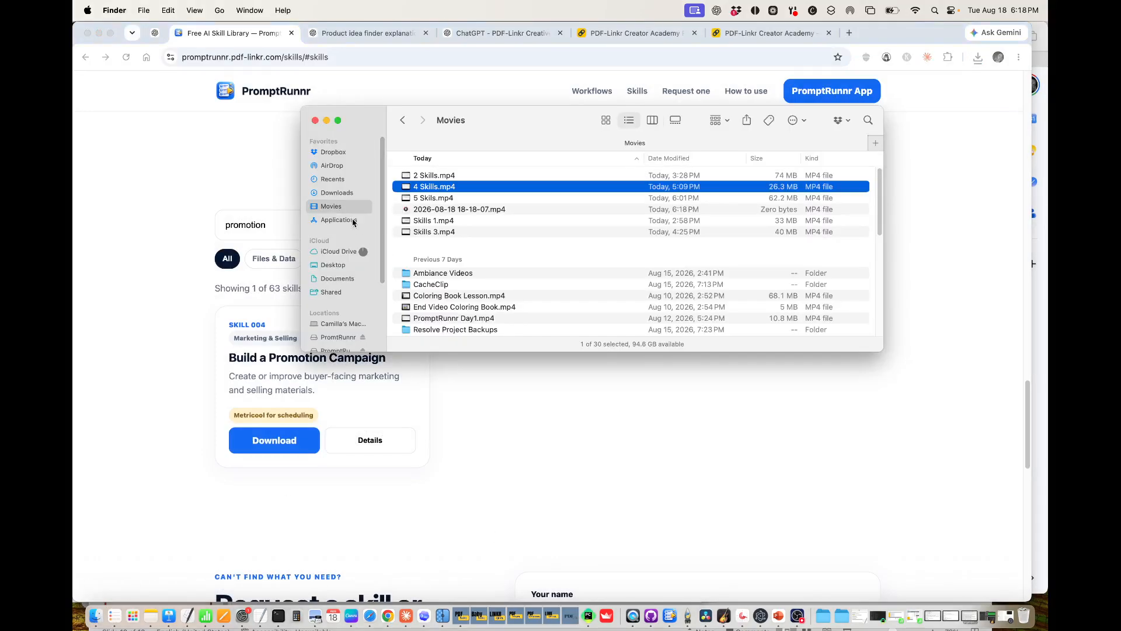
left_click(337, 192)
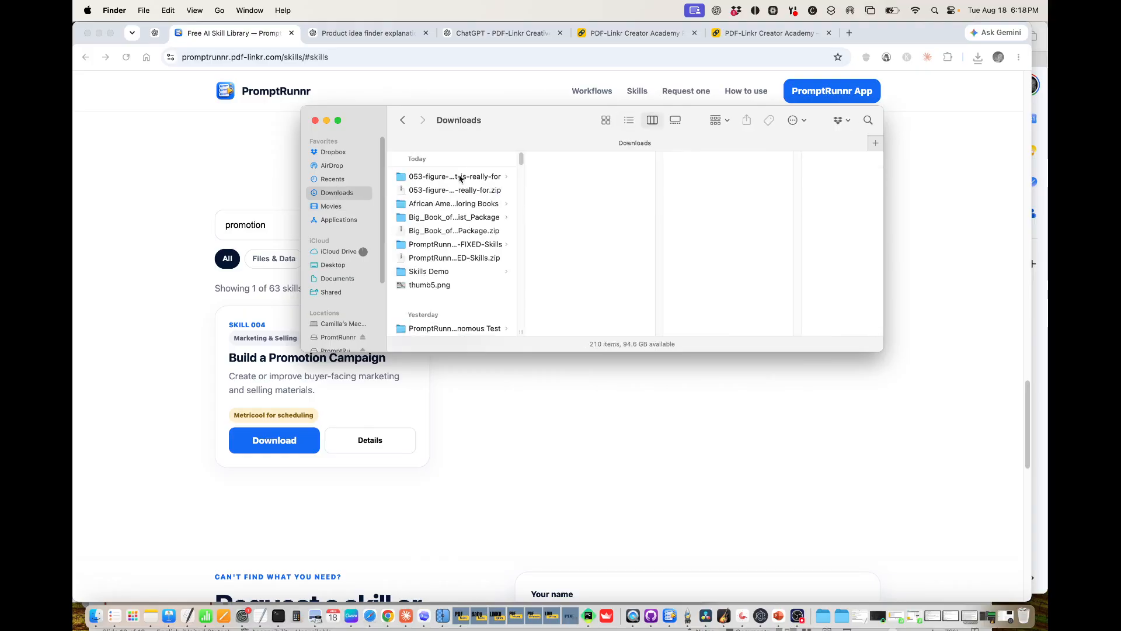
left_click(440, 272)
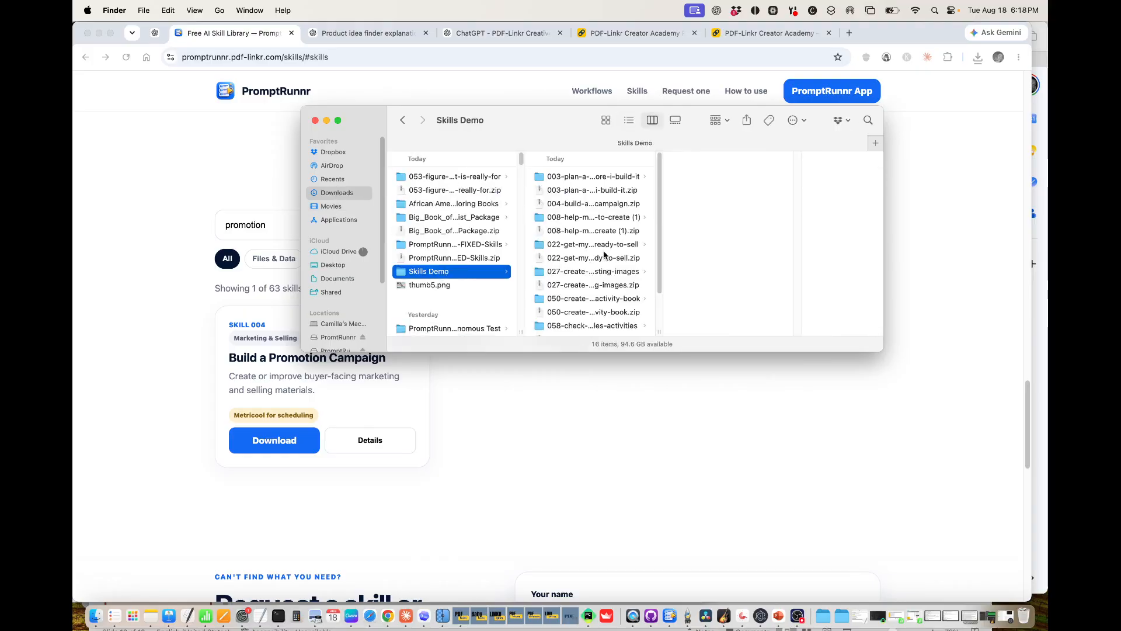
double_click(587, 204)
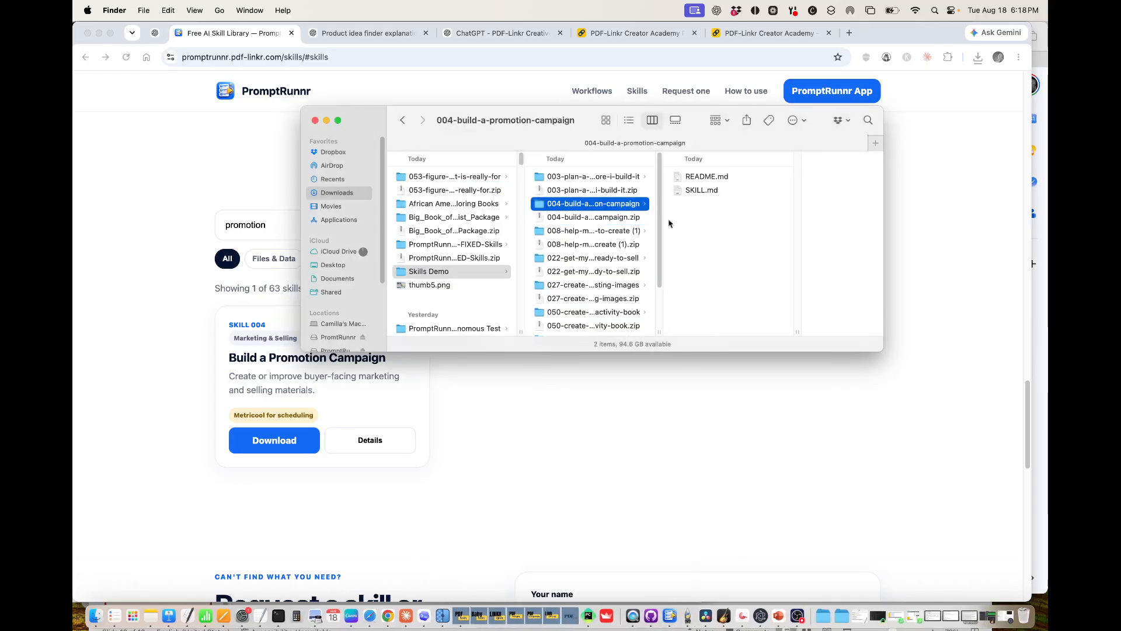
left_click(535, 414)
- Attach SKILL.md from the unzipped 004-build-a-promotion-campaign folder to the product idea finder chat in ChatGPT
left_click(368, 33)
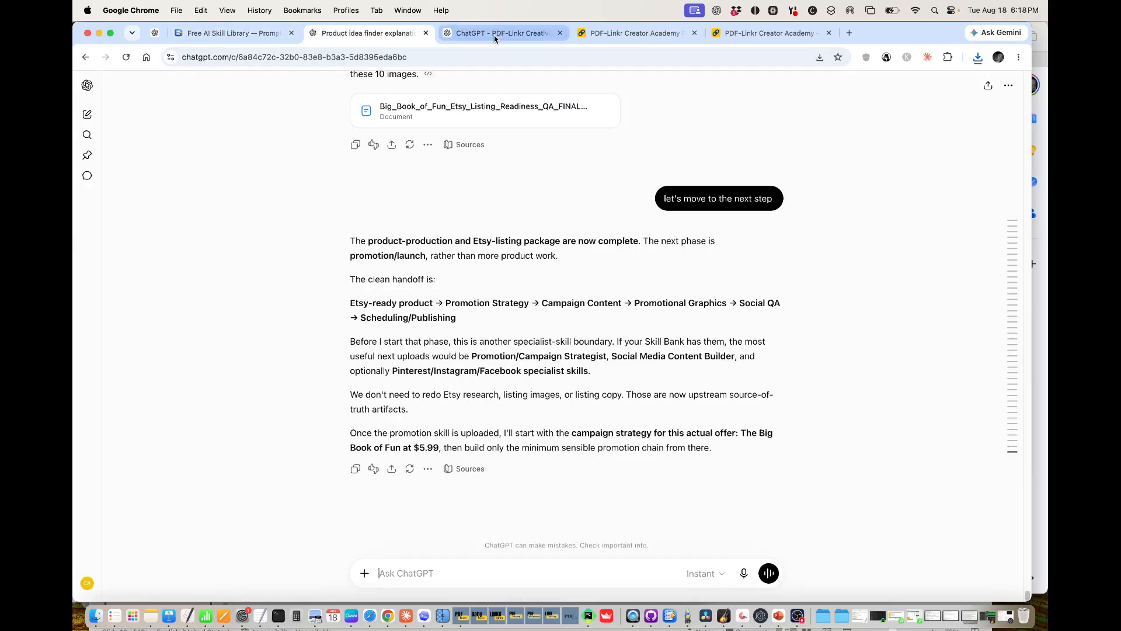
left_click(364, 573)
left_click(386, 360)
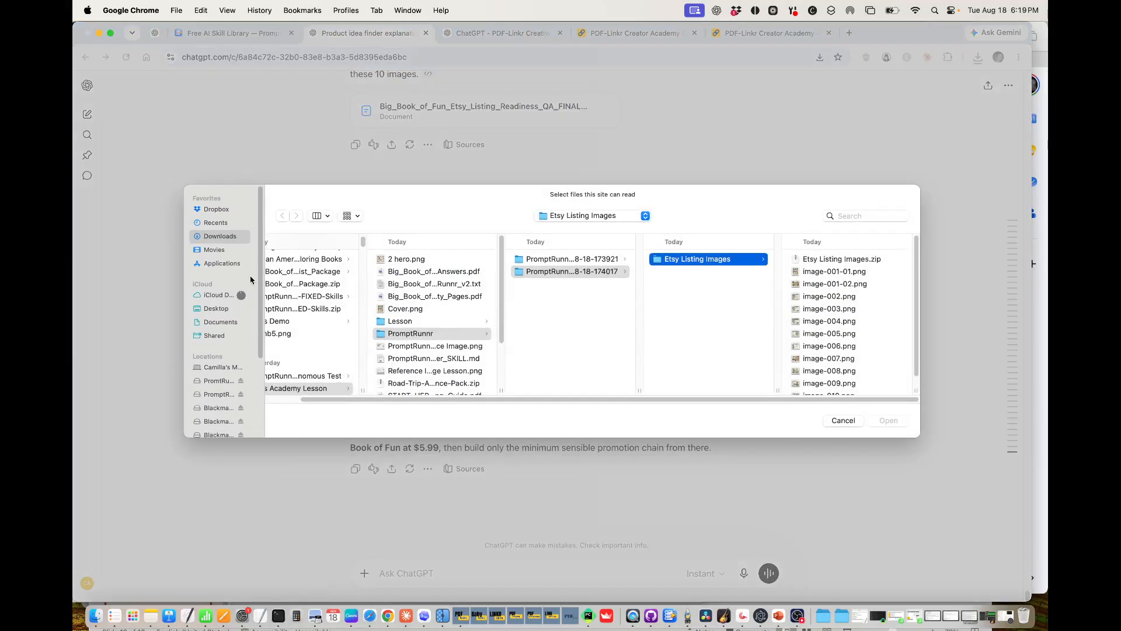
left_click(232, 238)
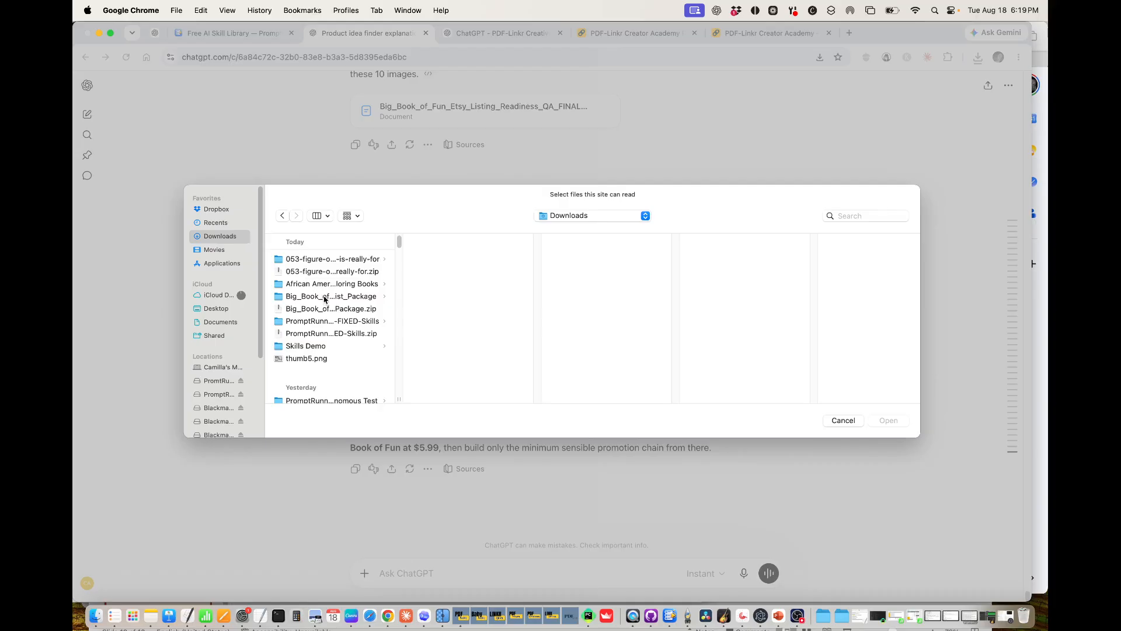
left_click(315, 346)
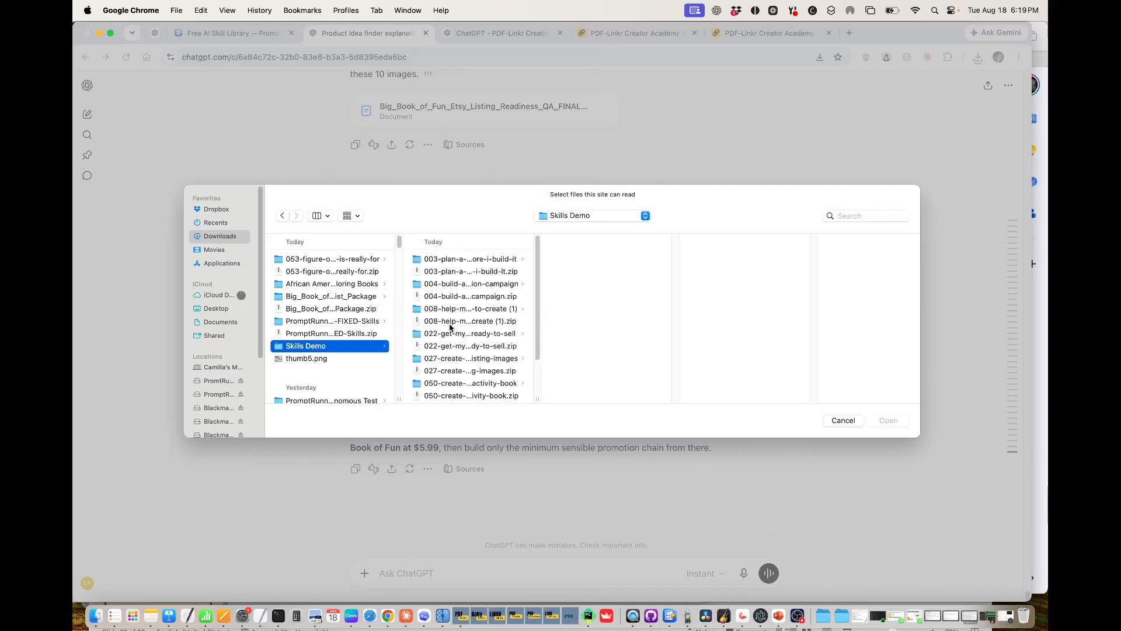
left_click(482, 285)
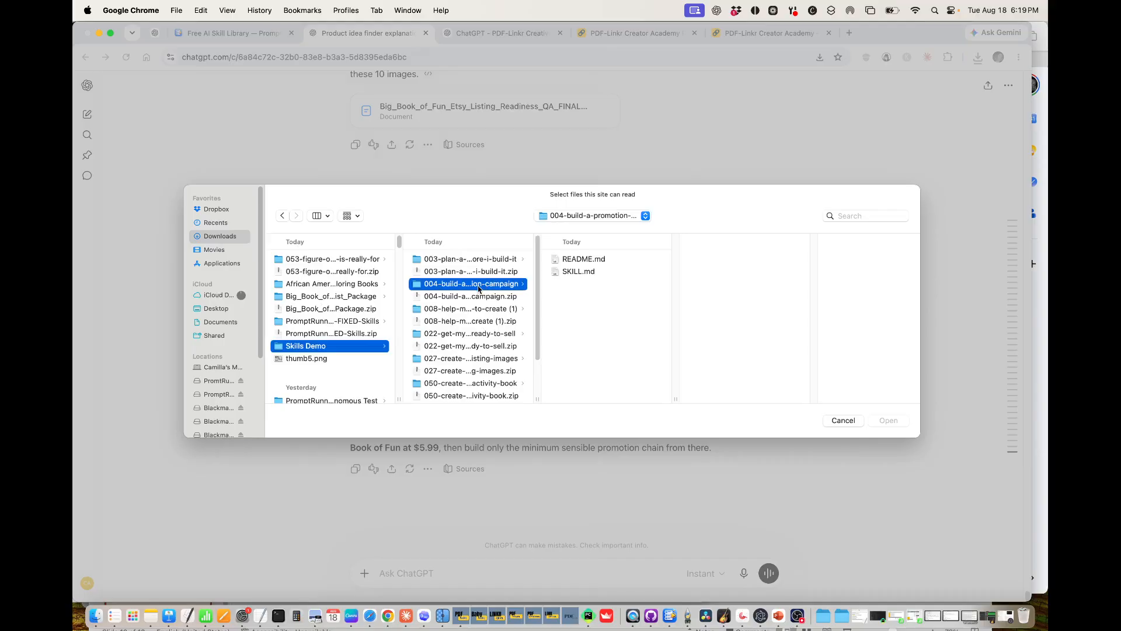
double_click(581, 273)
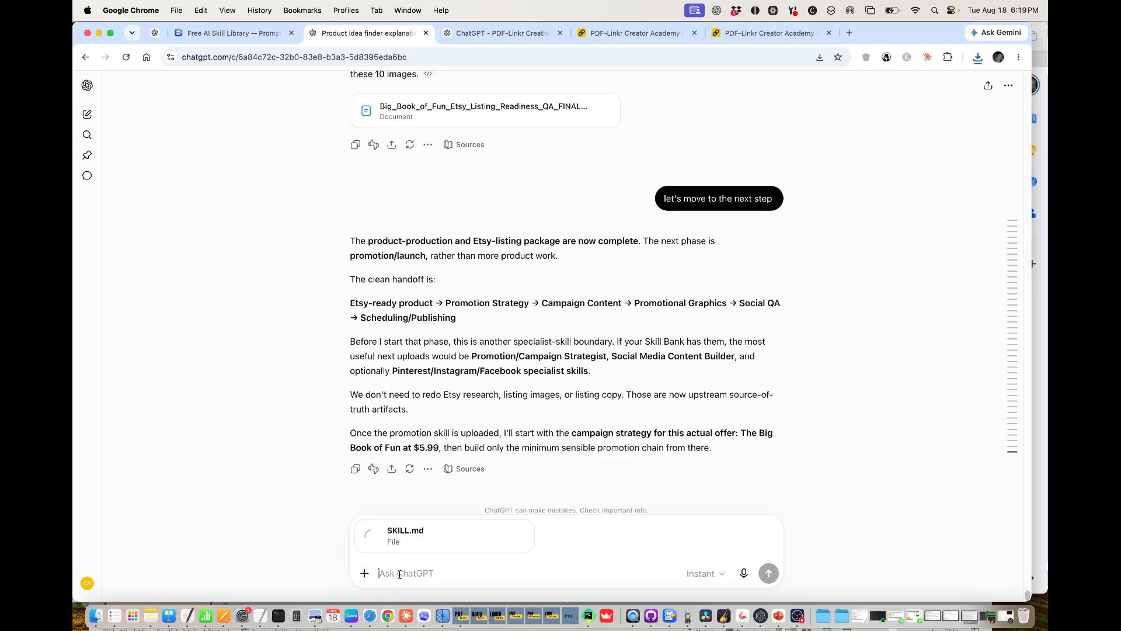
- Begin the chat message with the line "i've uploaded the promotion skill"
type("i've up")
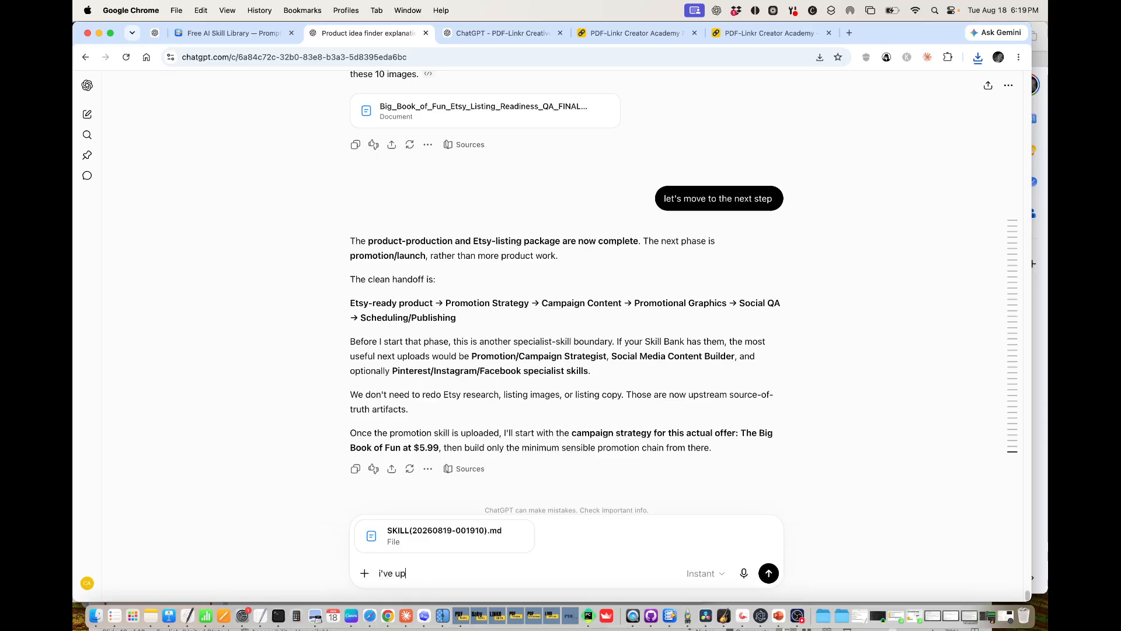
type("loaded the promotio")
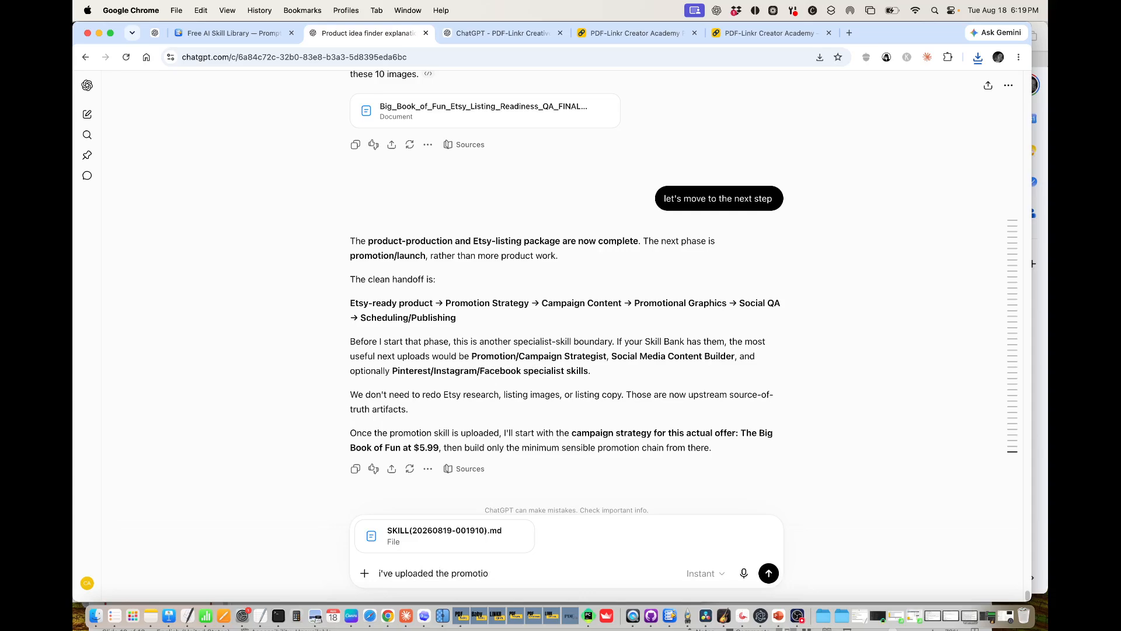
type("n skill")
key("shift+Return")
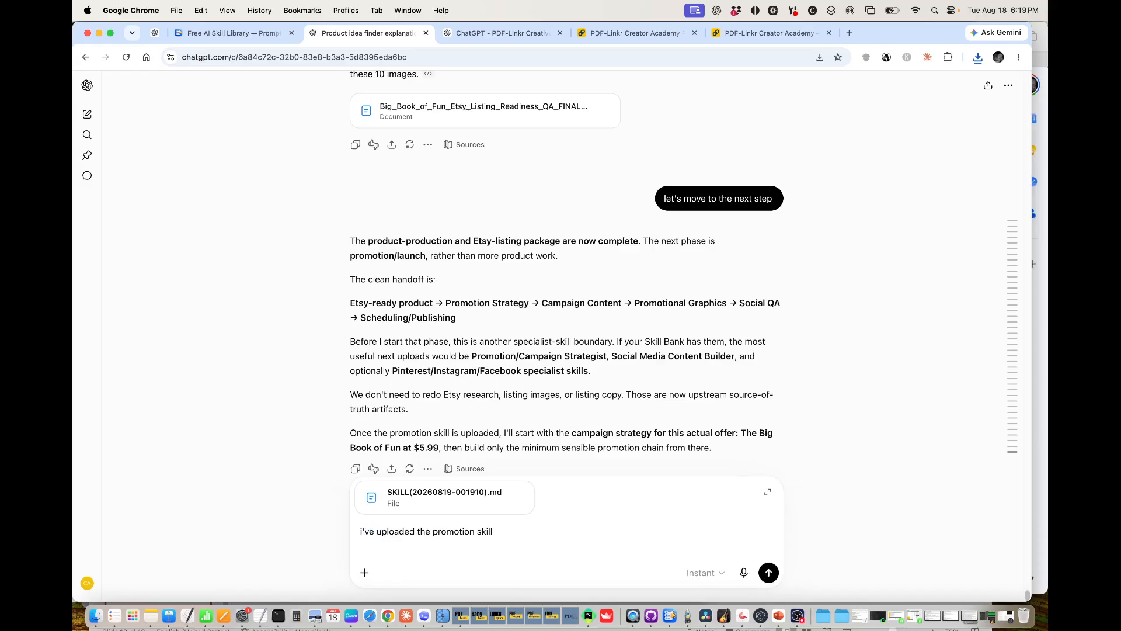
- Add the line "I use FB page, FB group, IG post, IG carousel, threads, and Pinterst" to the message
type("I use FB")
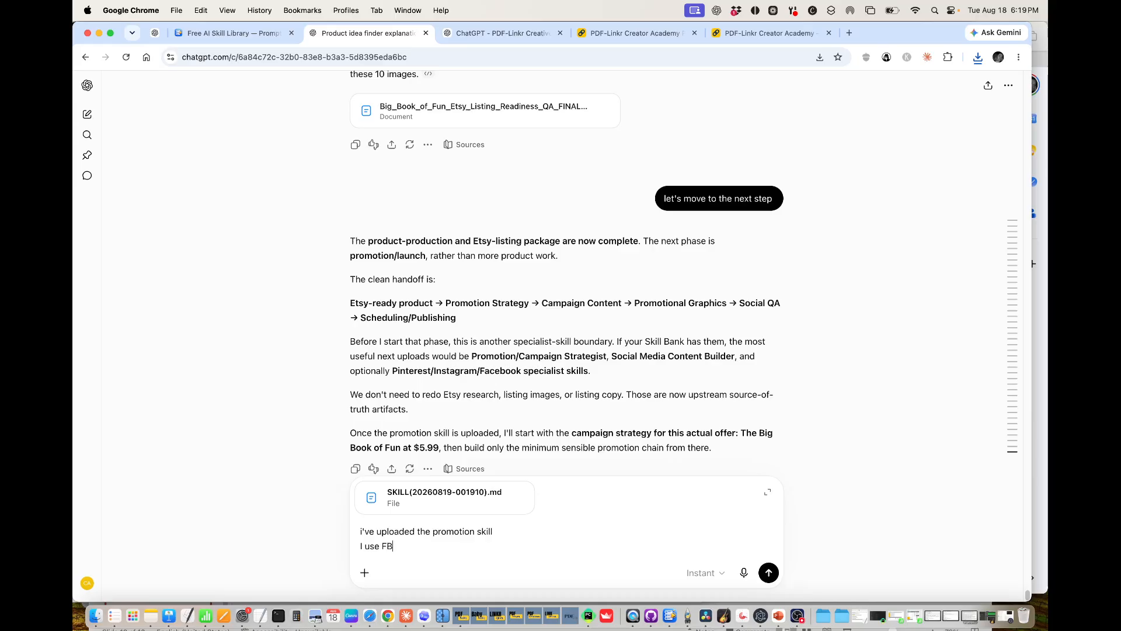
type(" page, FB group, IG post, ")
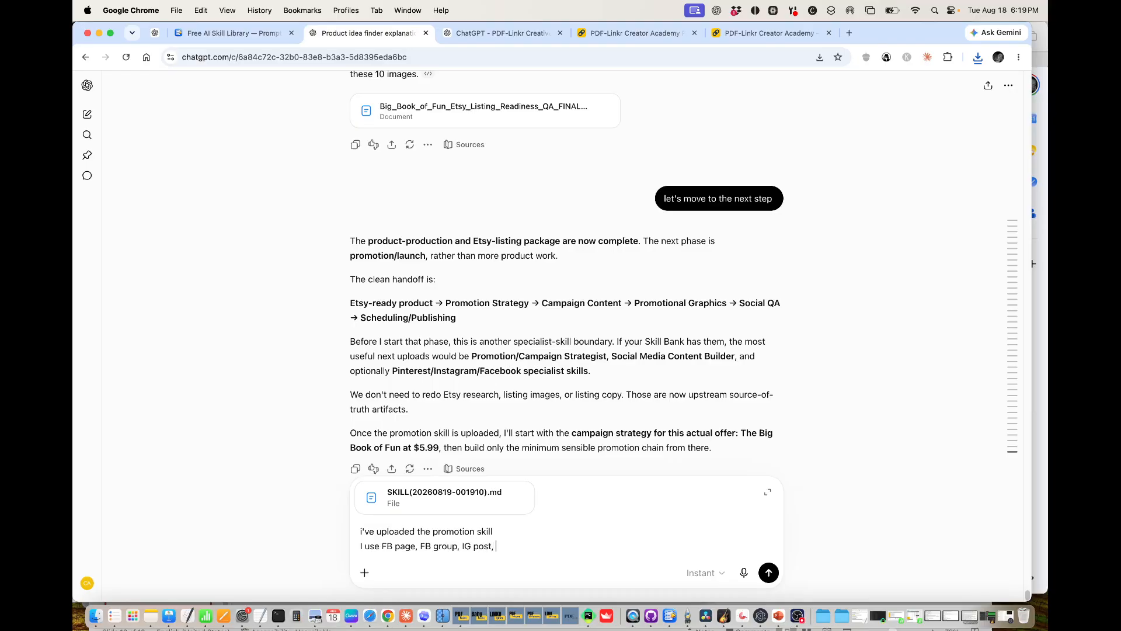
type("IG carousel, threads")
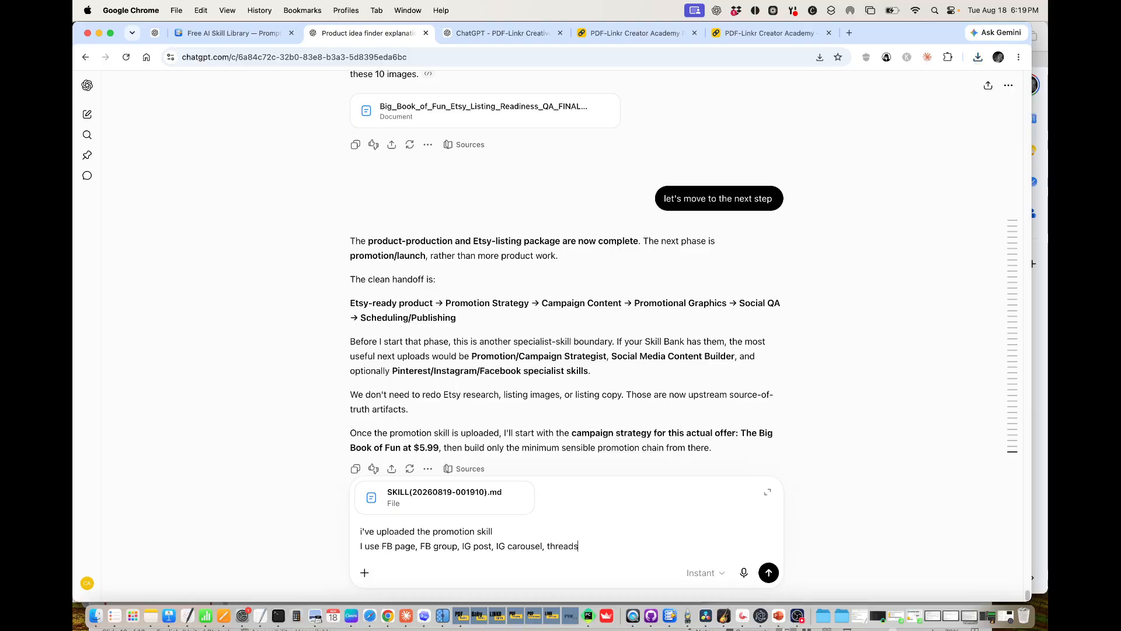
type(", and Pinterst")
key("shift+Return")
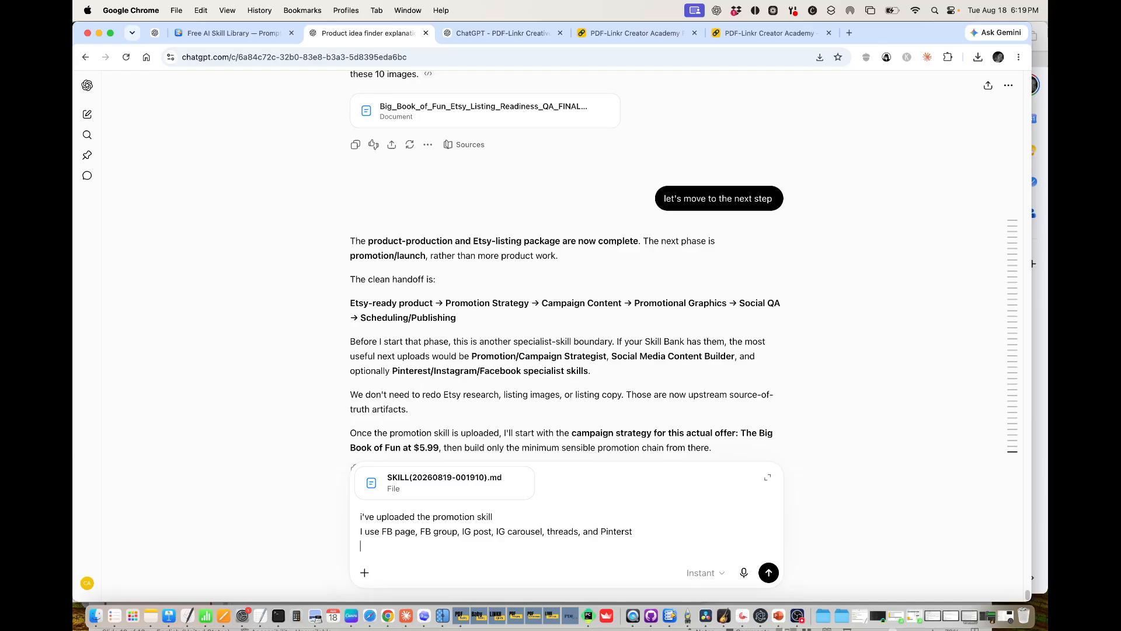
key("shift+Return")
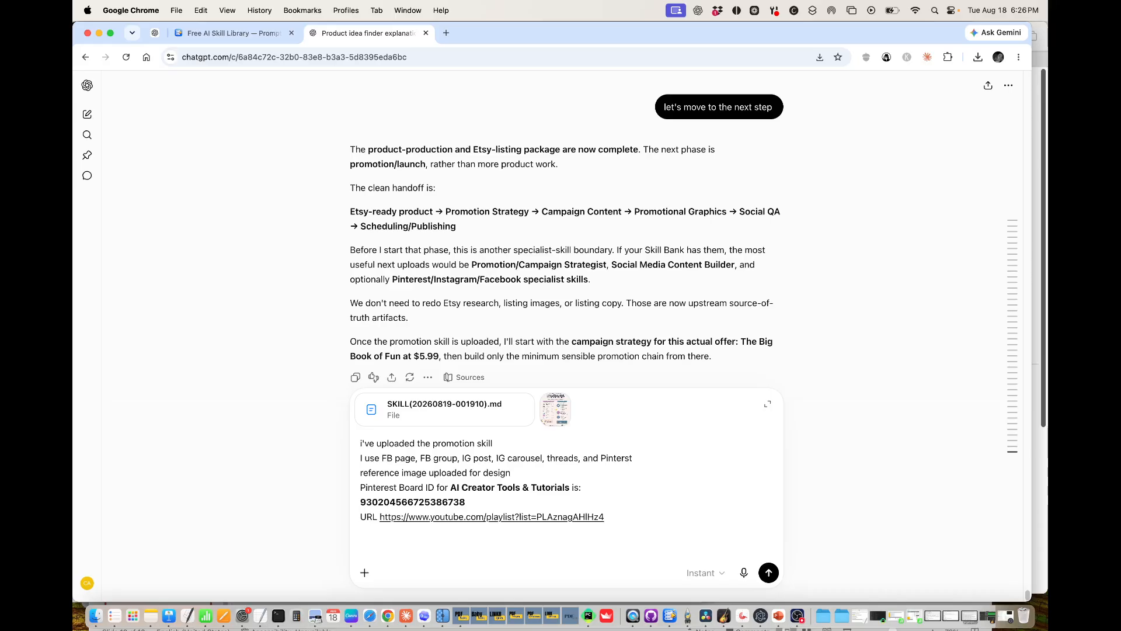
type("'m using the product as")
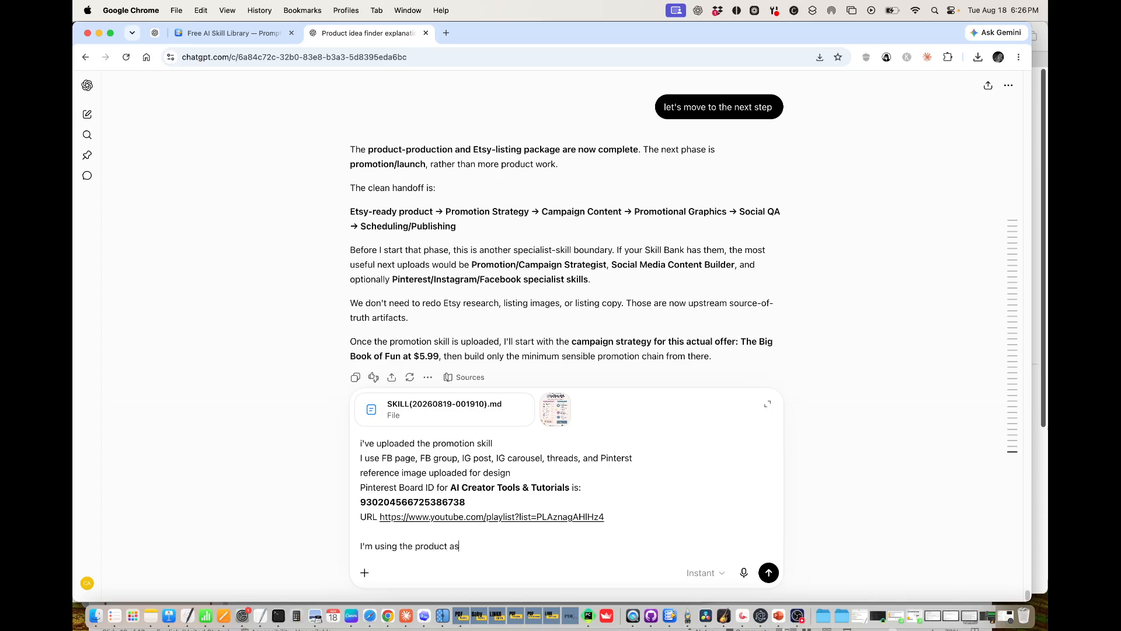
type(" a demonstration the promo")
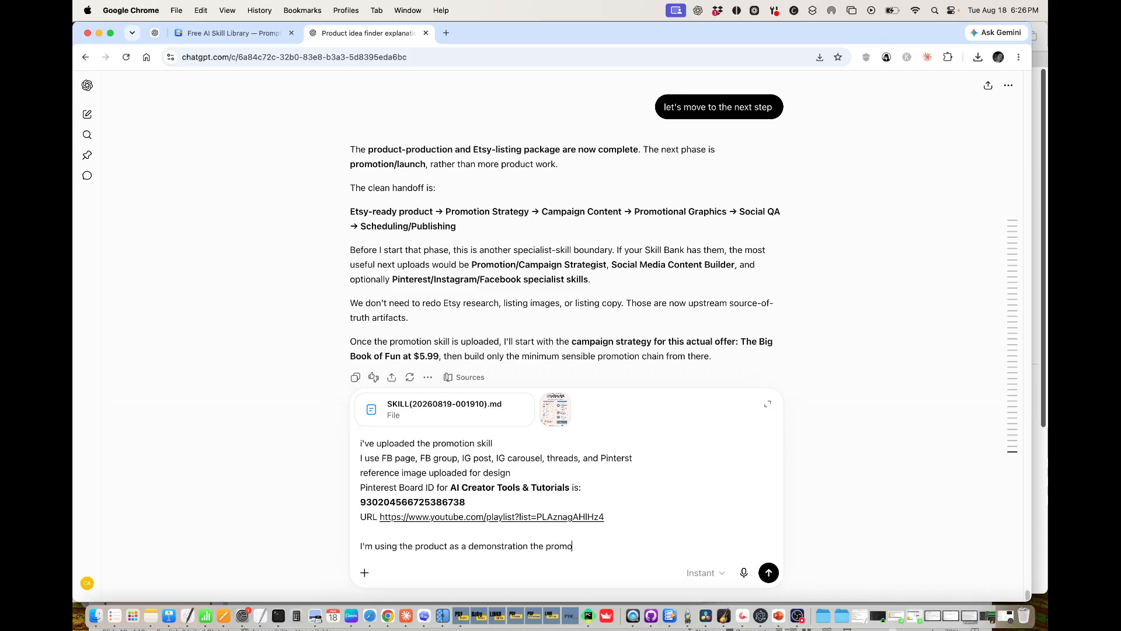
type("tion is actually for Promptr")
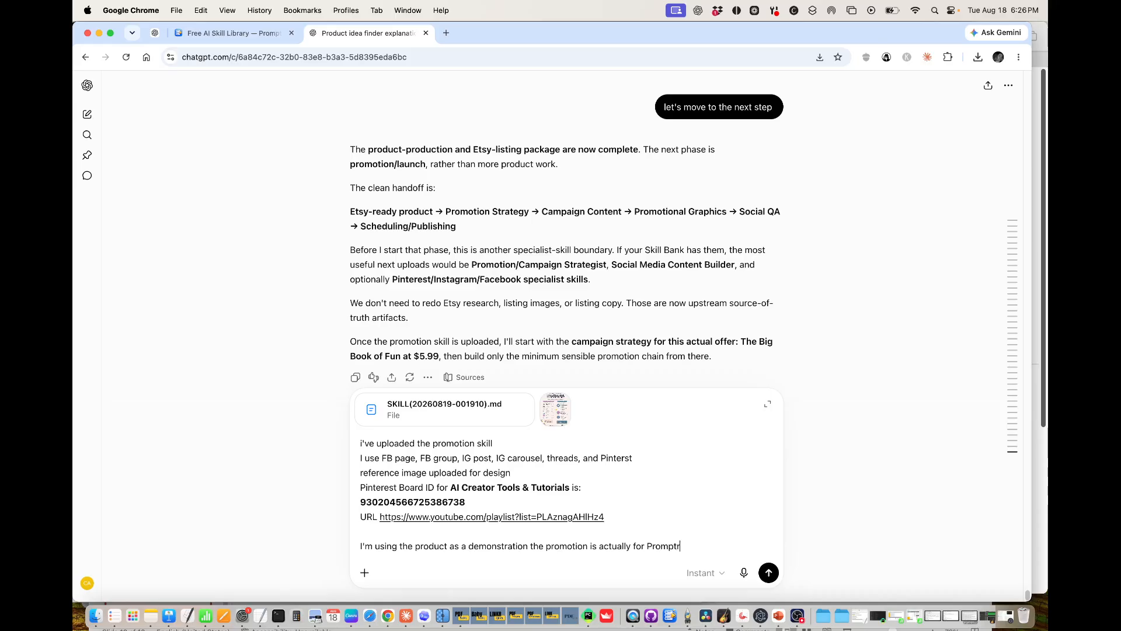
type("unnr")
key("shift+Return")
type("https:")
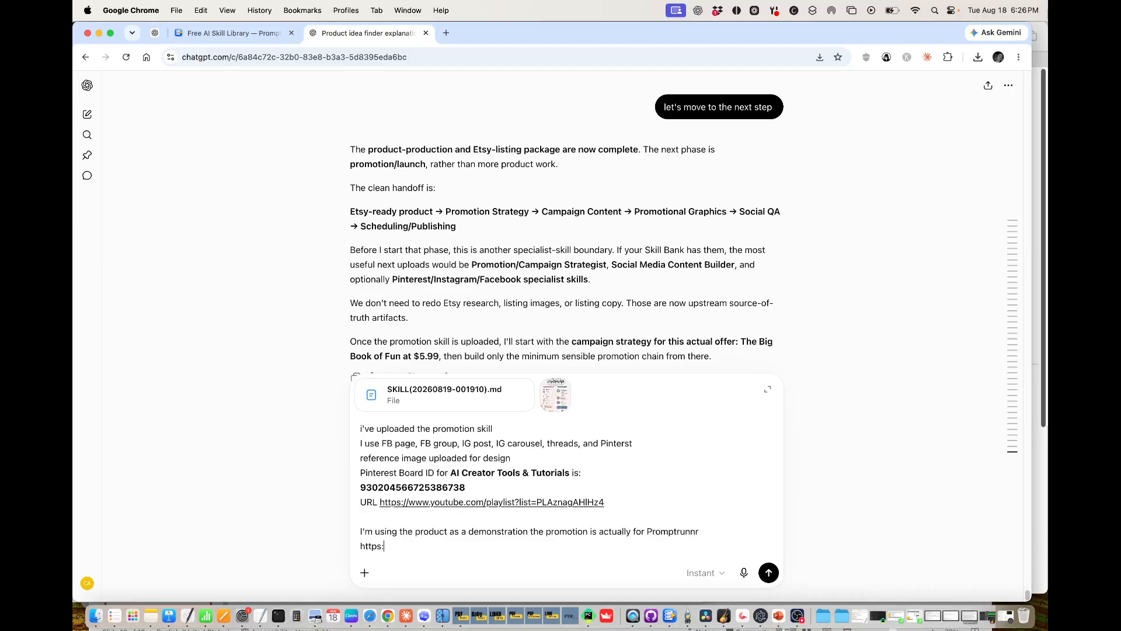
type("//promptrunnr.com")
- Insert a blank line and the label "YouTube Playlist" between the Pinterest board ID and the playlist URL
left_click(477, 489)
key("shift+Return")
key("shift+Return")
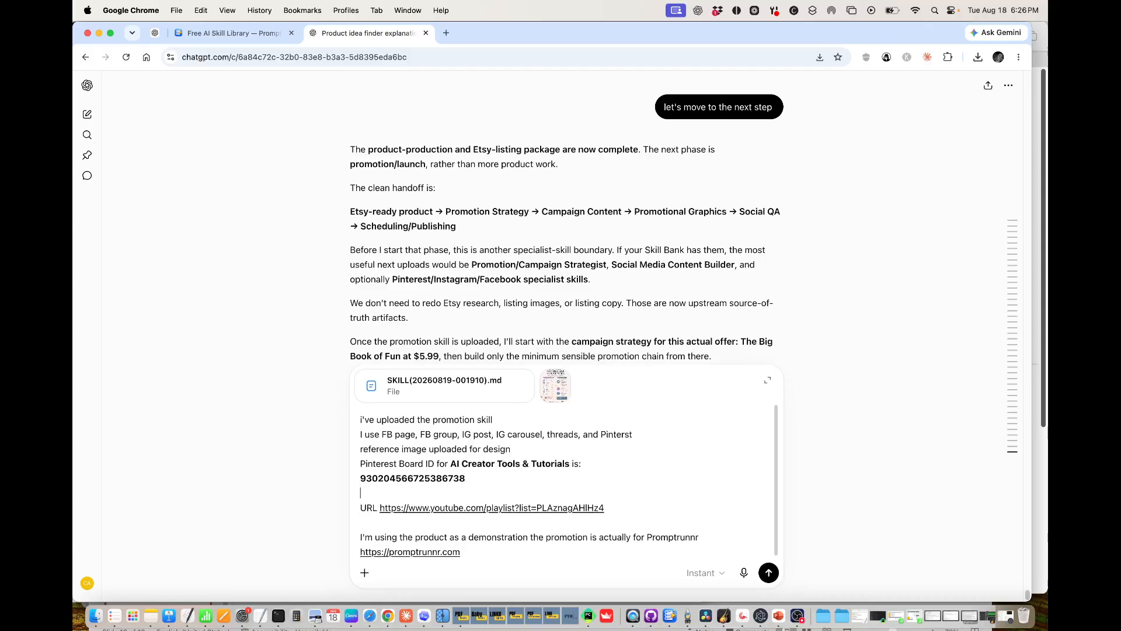
type("You")
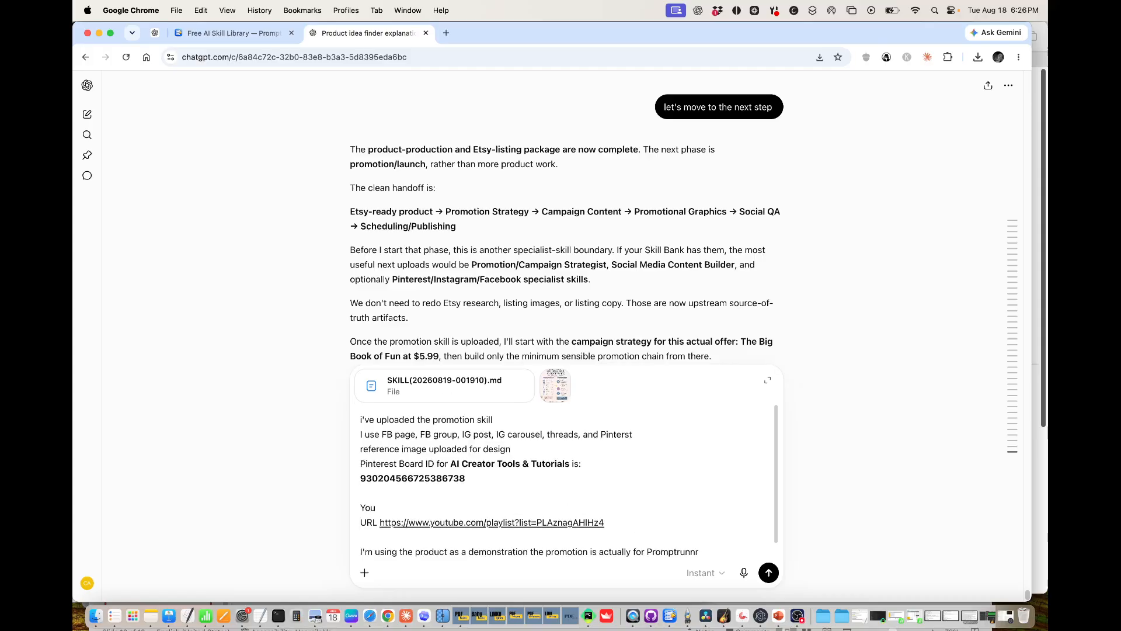
type("Tube Playlist")
scroll(541, 527, "down", 1)
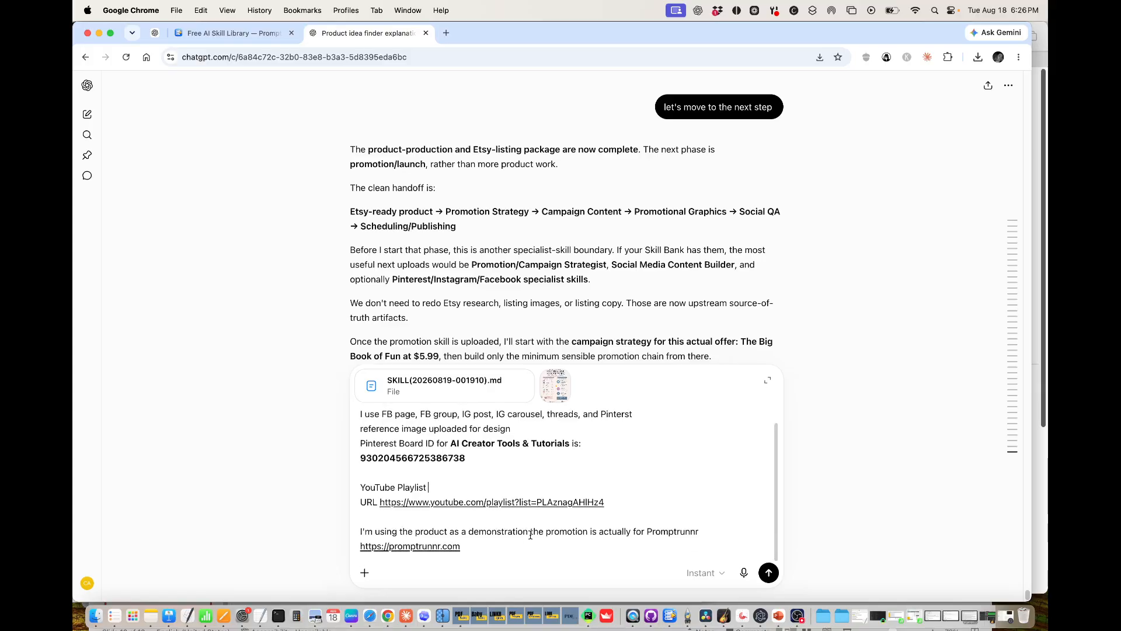
- Send the completed message with its attachments and review the campaign snapshot and production options in the reply
left_click(513, 543)
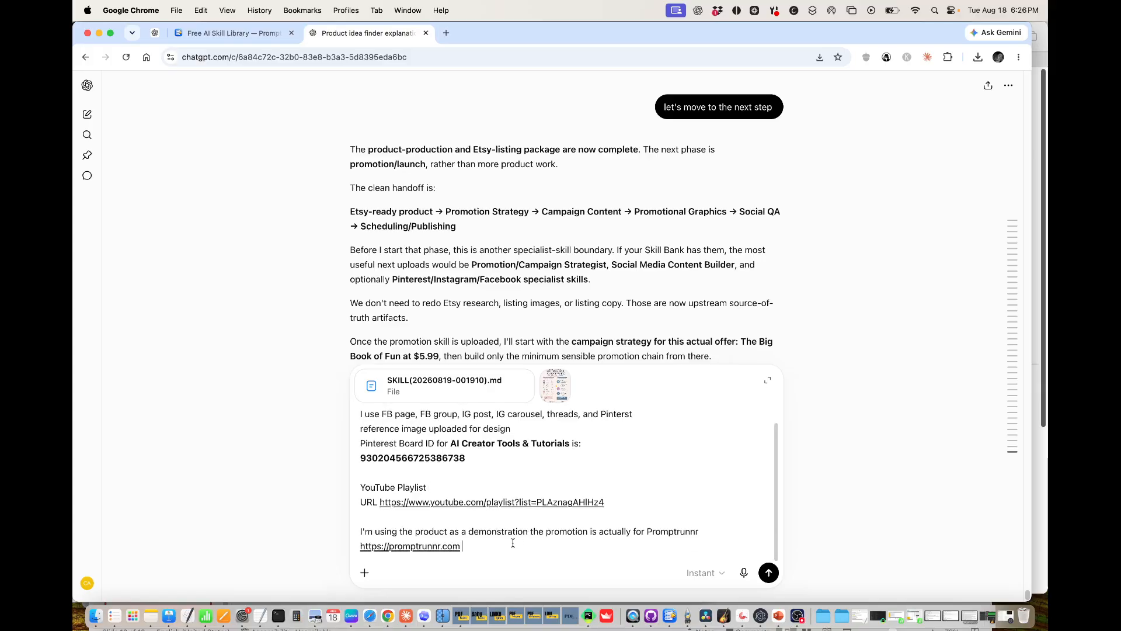
left_click(767, 574)
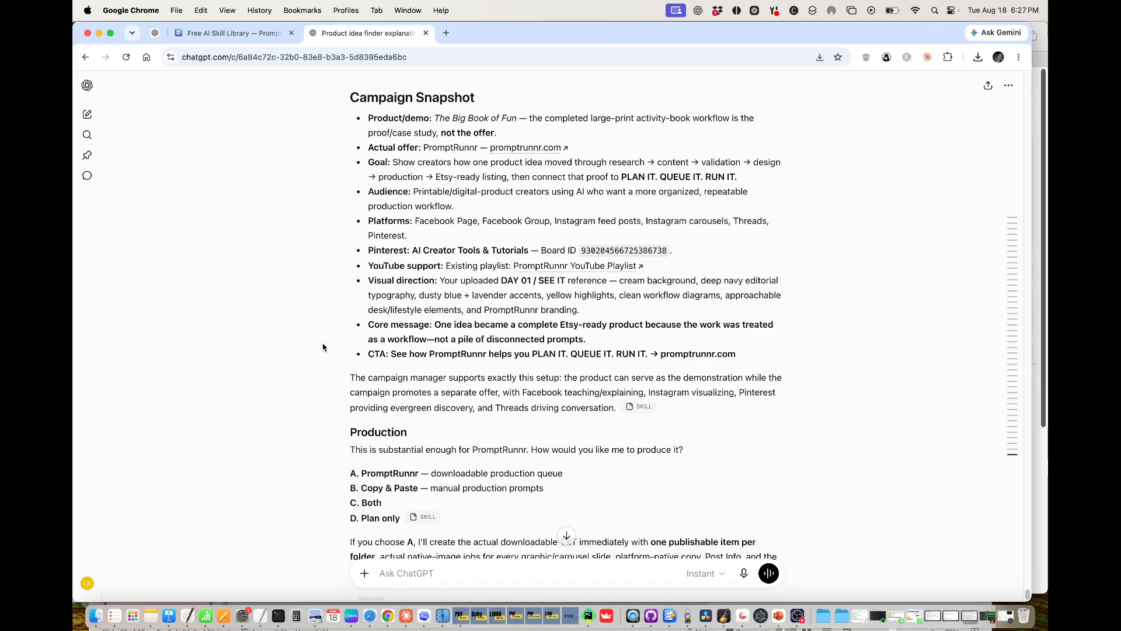
scroll(323, 348, "down", 1)
scroll(323, 347, "down", 3)
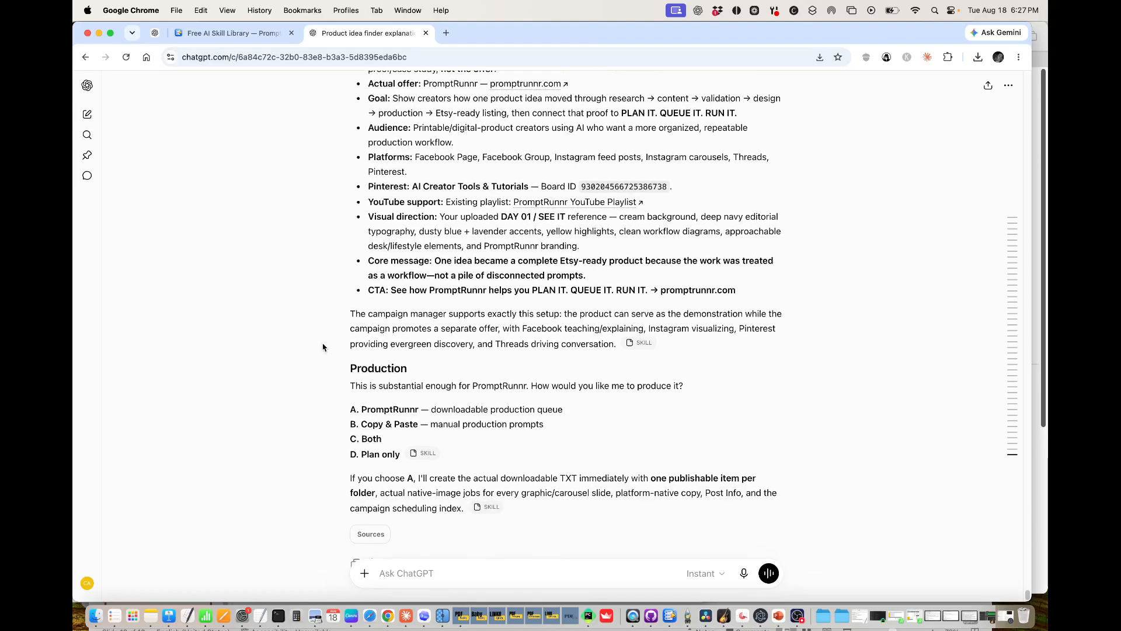
- Review the campaign snapshot and the playlist URL roles, and answer the production question with option A, PromptRunnr
scroll(323, 348, "down", 1)
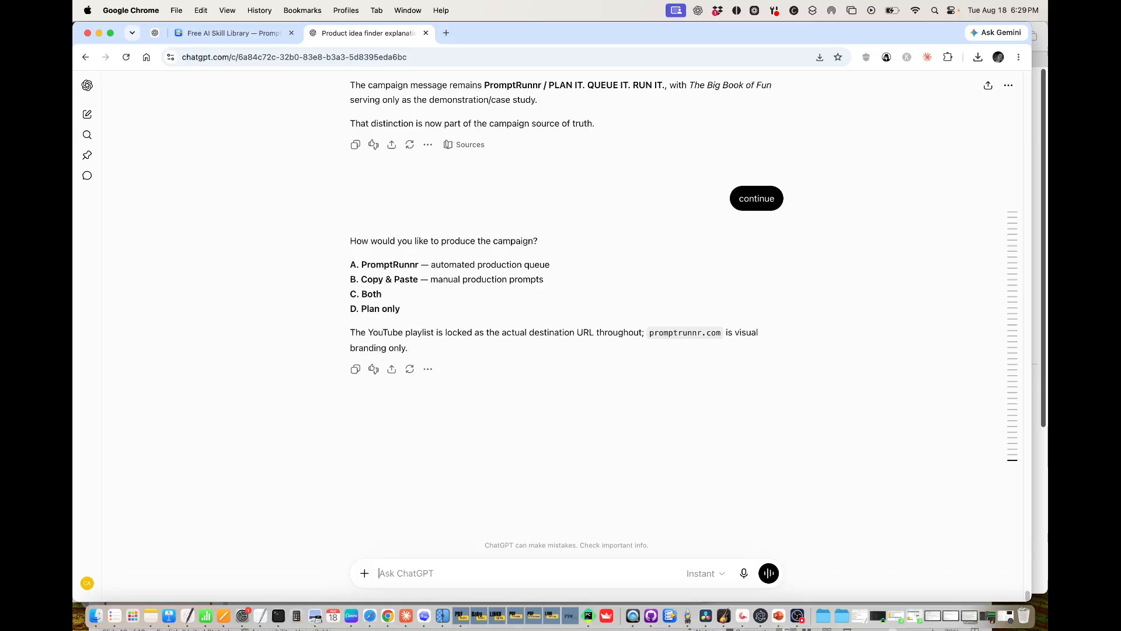
scroll(343, 253, "up", 10)
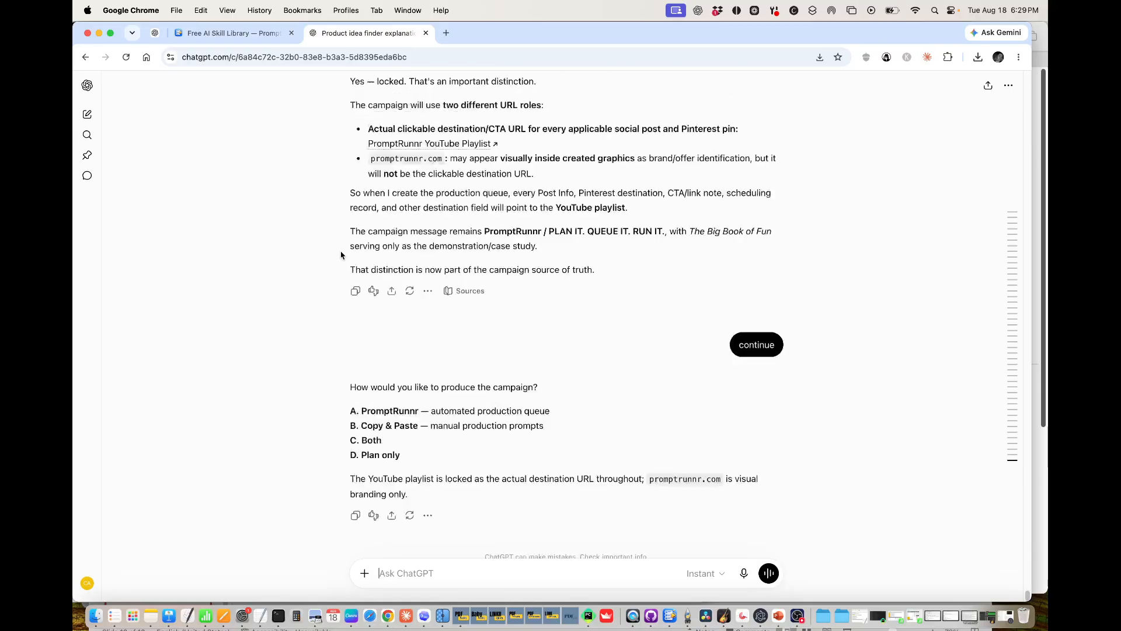
scroll(342, 255, "up", 10)
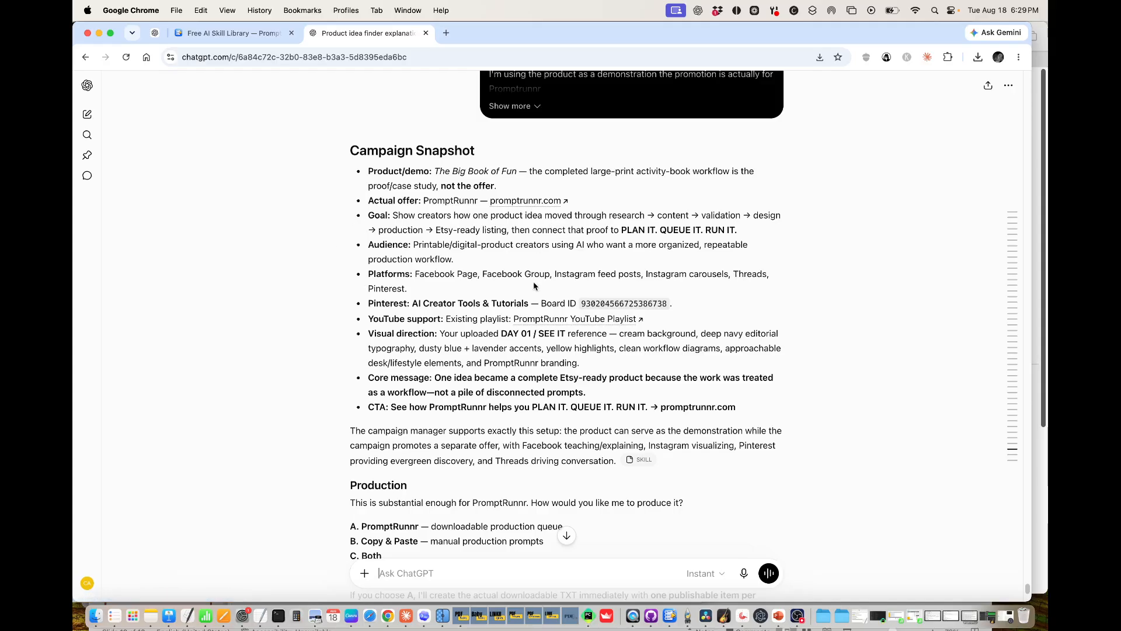
scroll(508, 297, "down", 1)
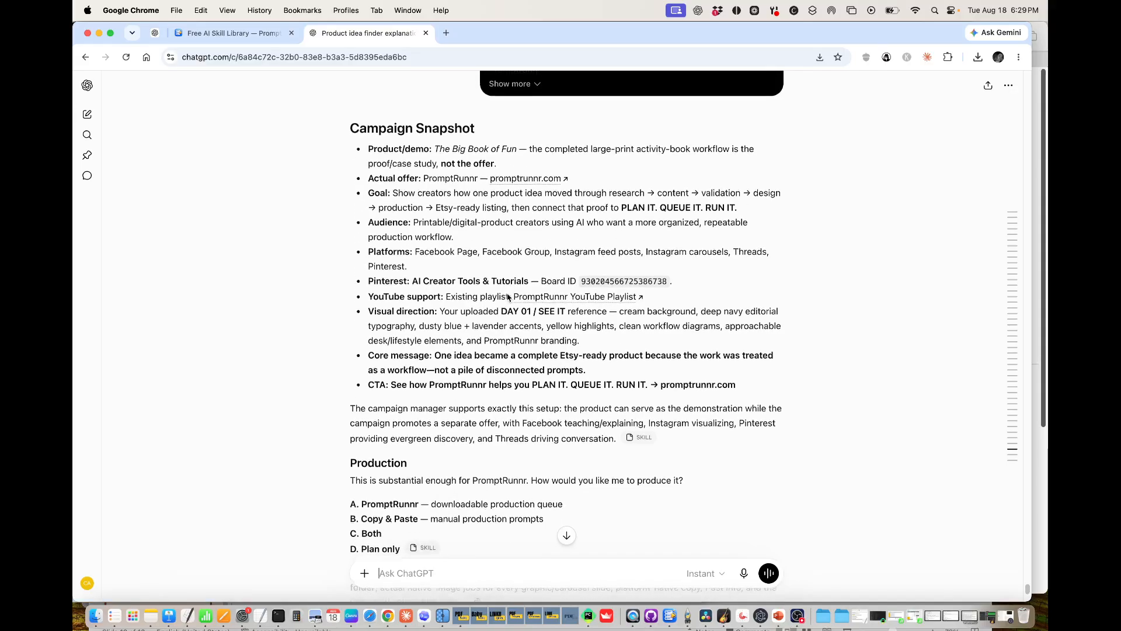
scroll(507, 297, "down", 2)
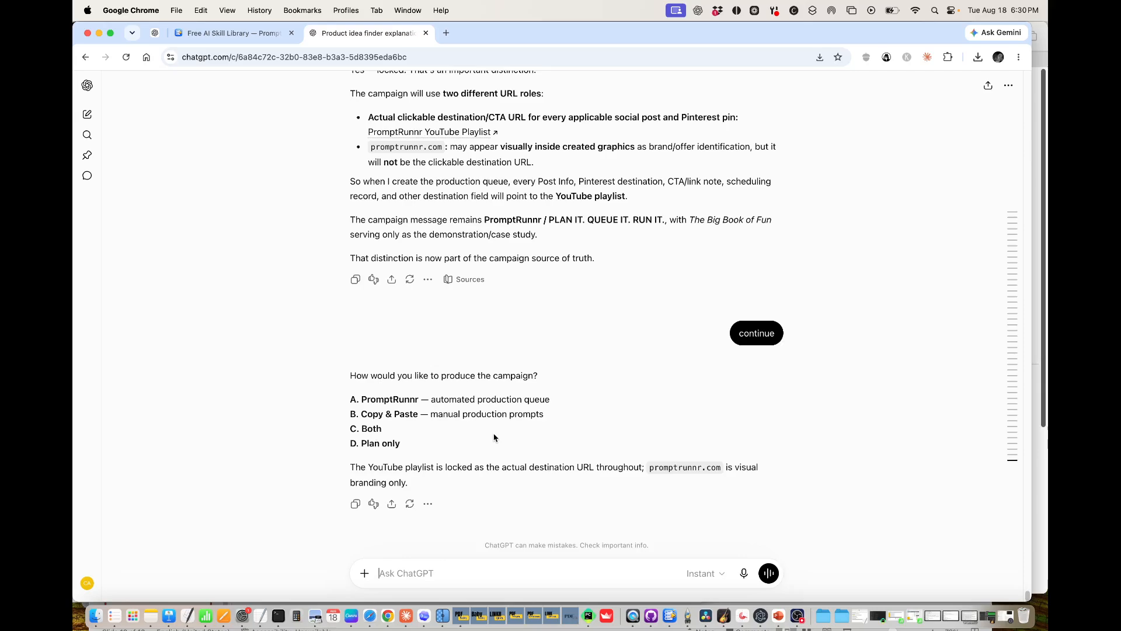
type("A")
key("Return")
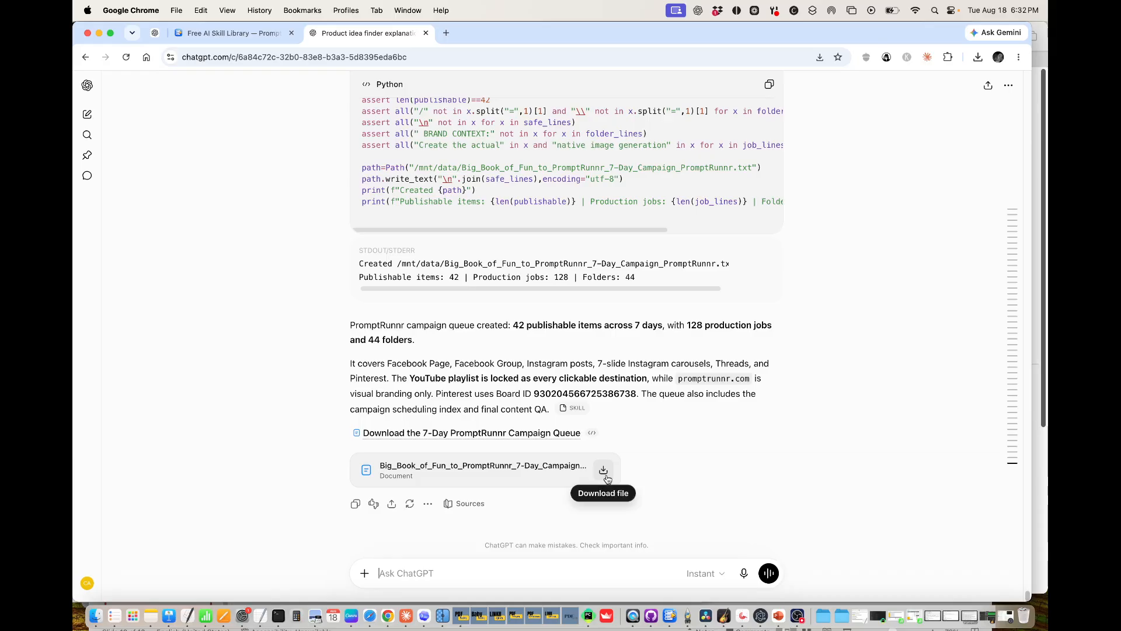
- Download the generated 7-day campaign queue file and save it in the Downloads folder
left_click(605, 475)
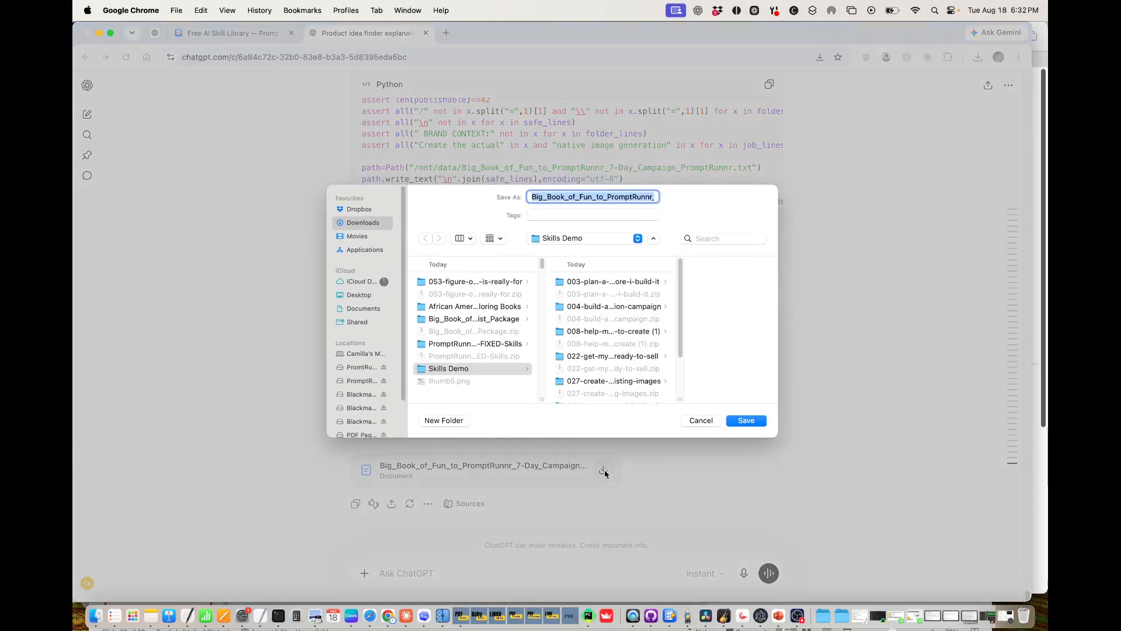
left_click(361, 228)
left_click(745, 420)
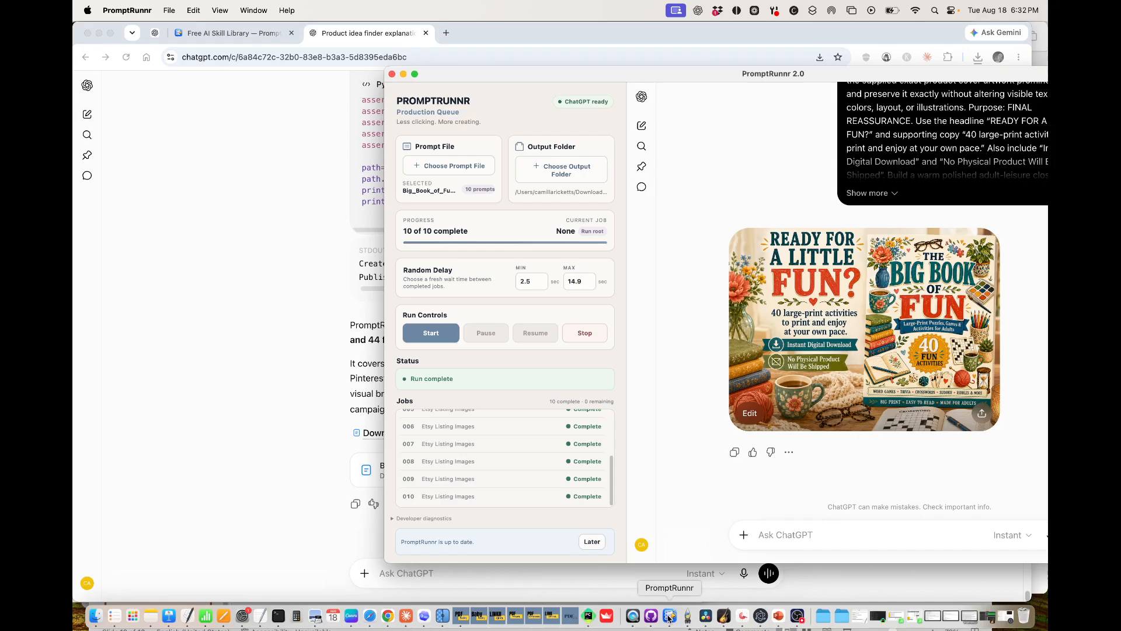
- Switch to the PromptRunnr app, bring its window fully into view, and start a new chat in it
left_click(671, 618)
left_click_drag(711, 81, 509, 79)
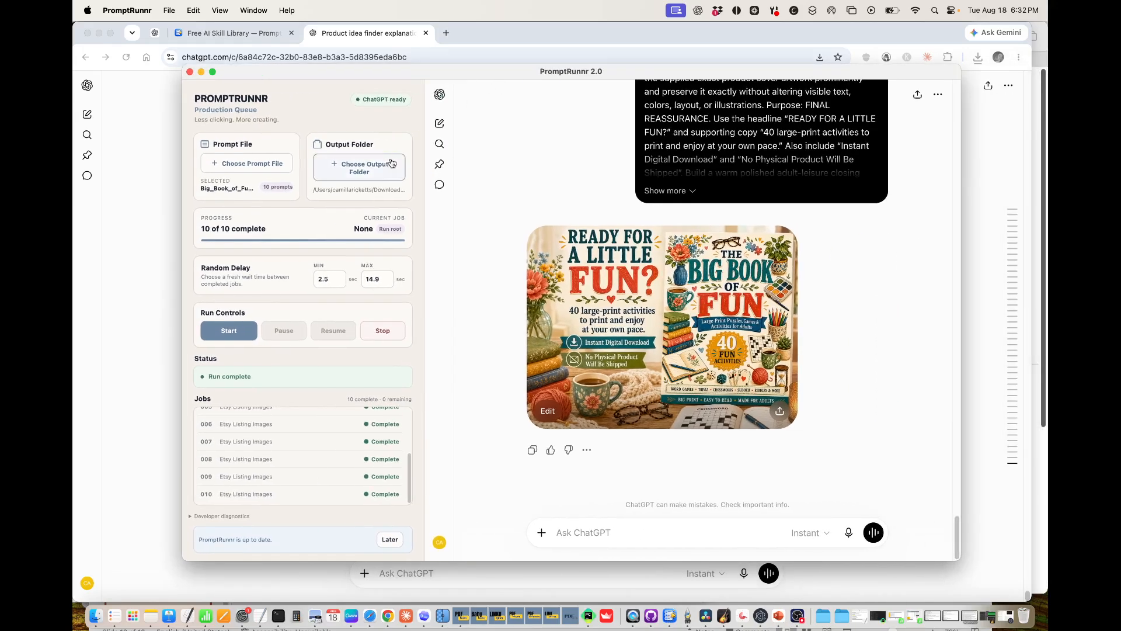
left_click(439, 131)
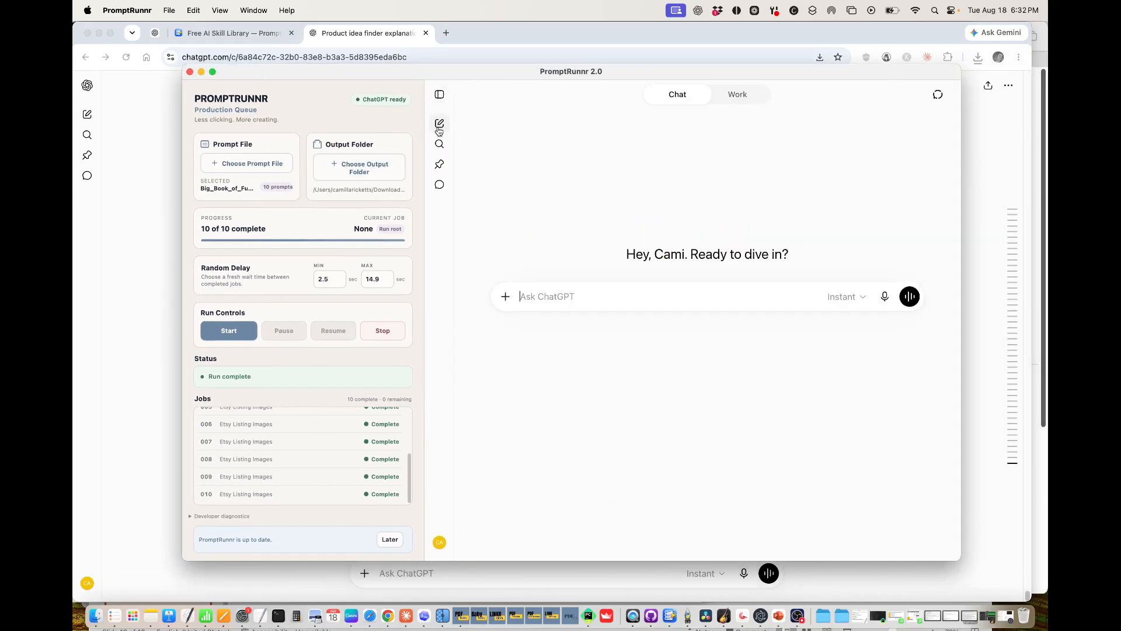
- Load Big_Book_of_Fun_to_PromptRunnr_7-Day_Campaign_PromptRunnr.txt from Downloads as the prompt file
left_click(239, 165)
scroll(369, 284, "up", 2)
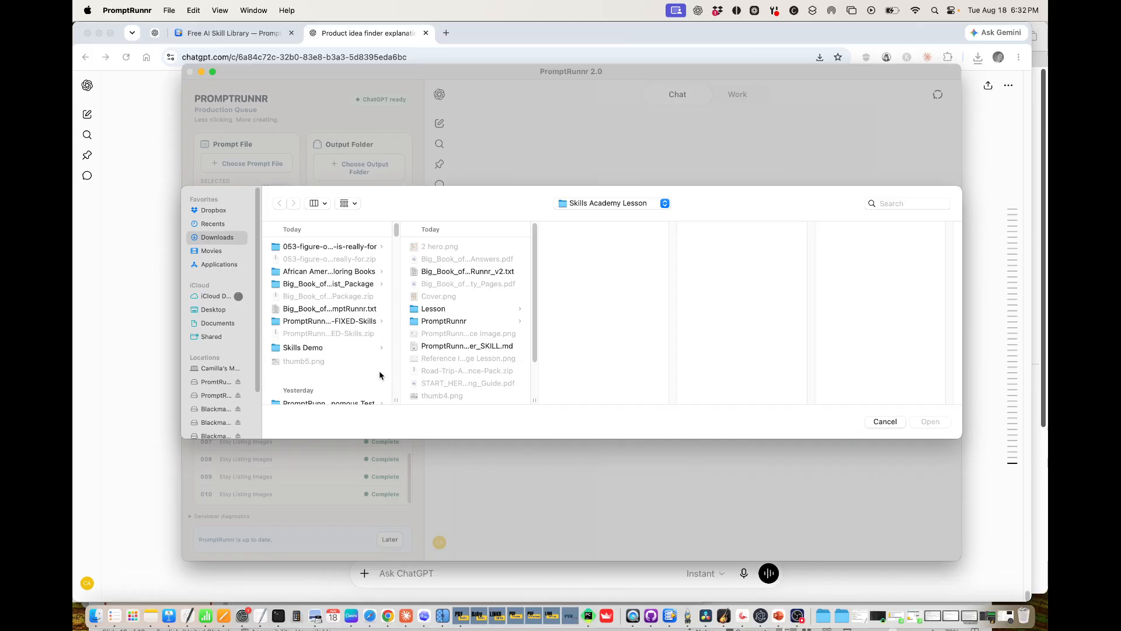
scroll(370, 362, "down", 3)
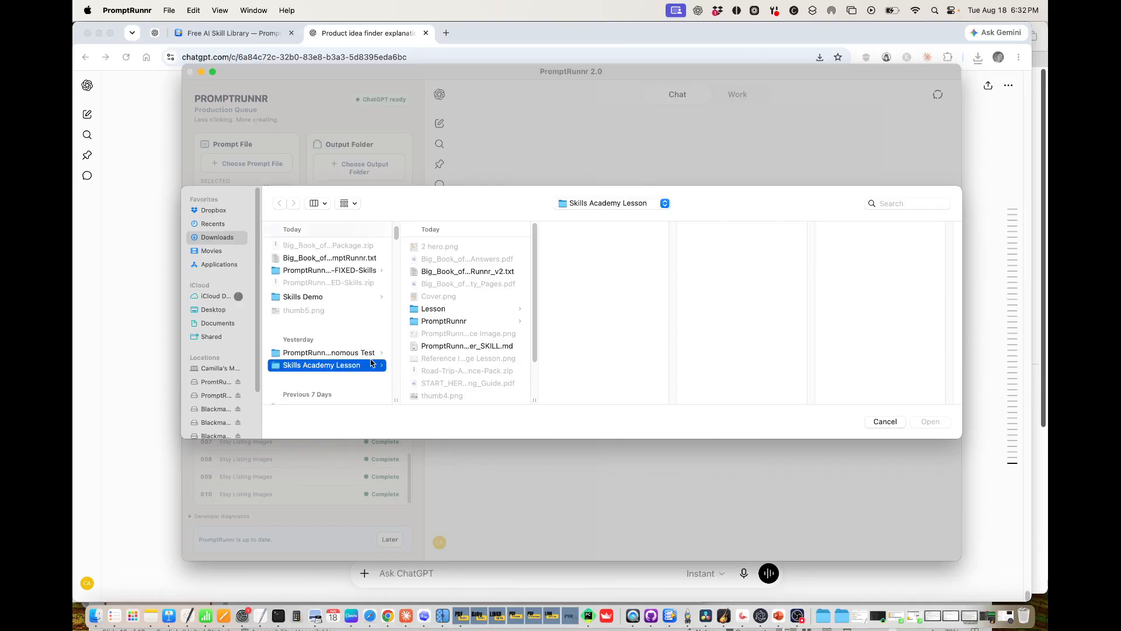
scroll(348, 377, "up", 3)
left_click(239, 239)
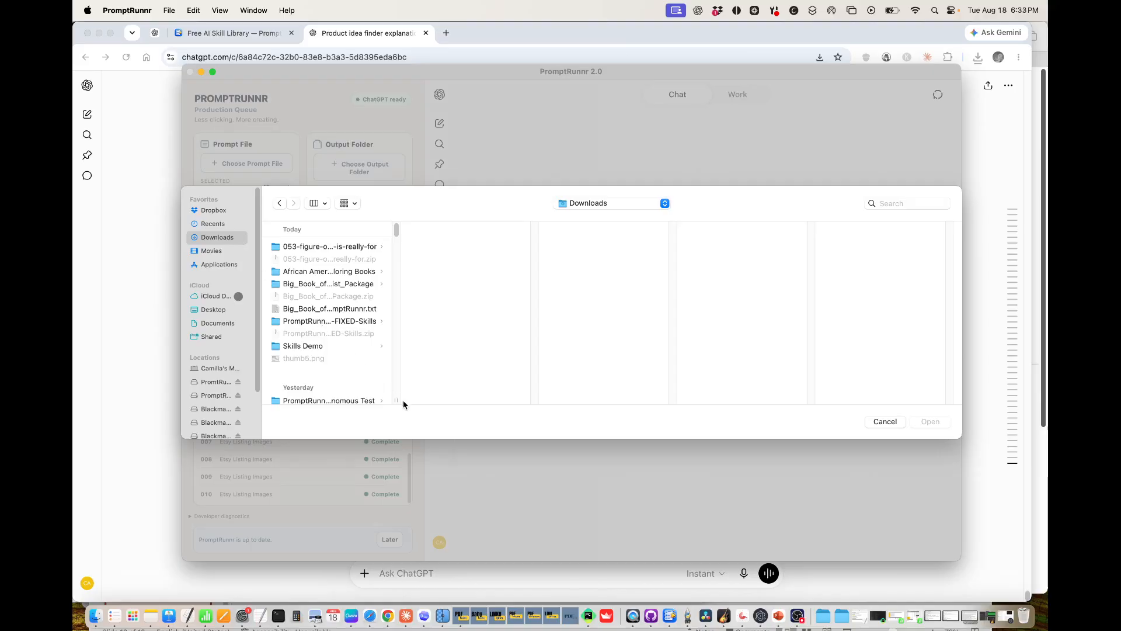
left_click_drag(401, 401, 582, 397)
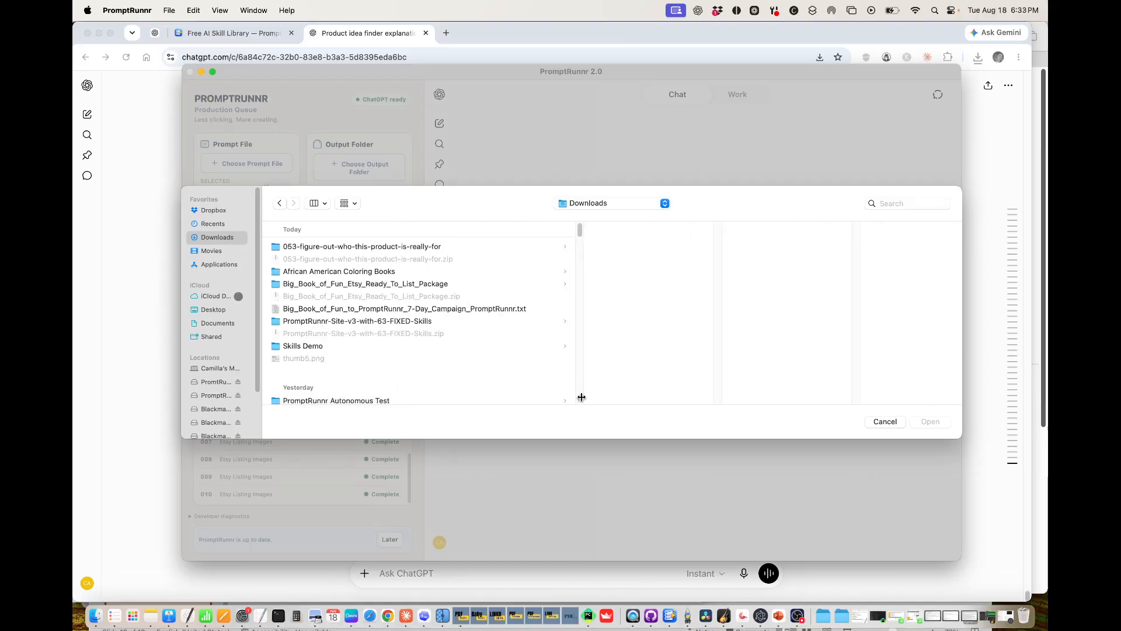
double_click(344, 311)
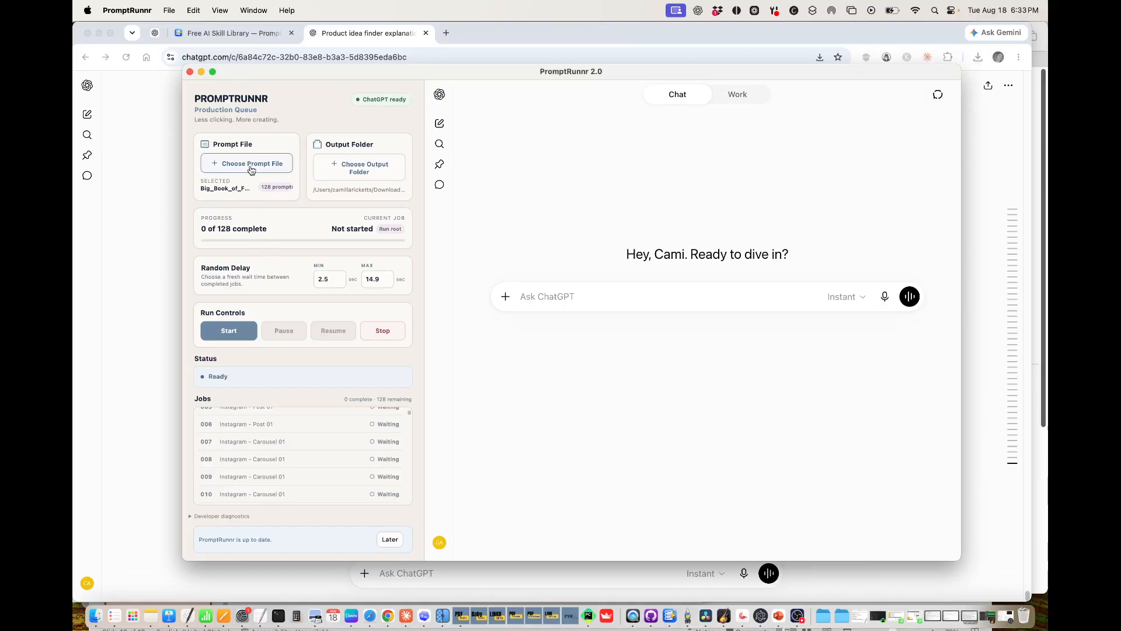
- Create a folder named "Output Folder" inside Downloads and set it as the run's output folder
left_click(362, 168)
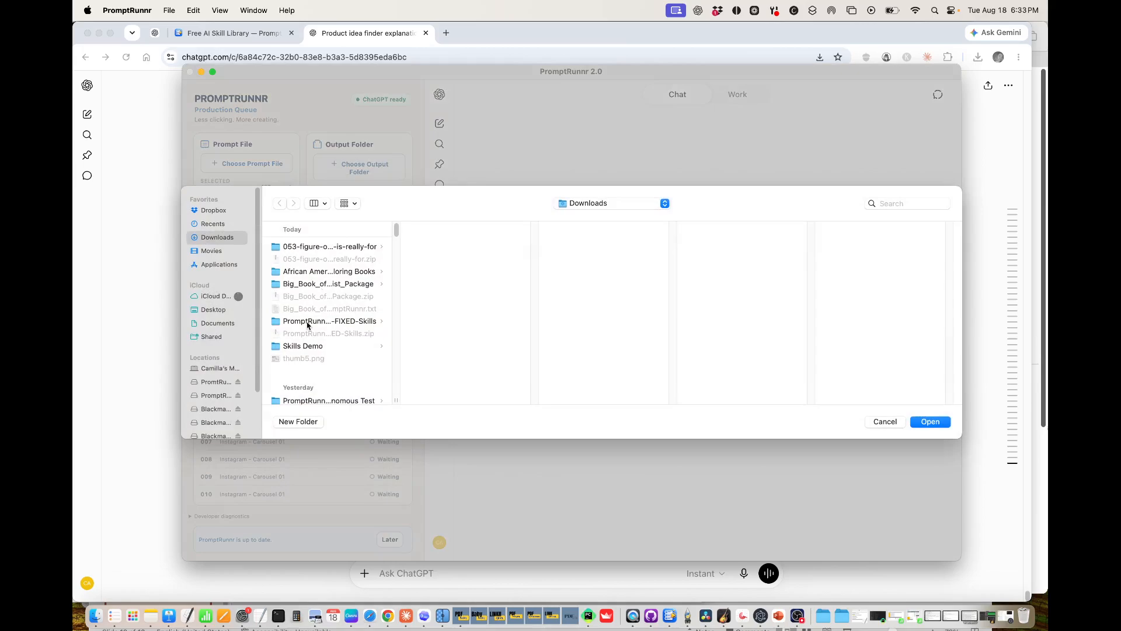
left_click(298, 421)
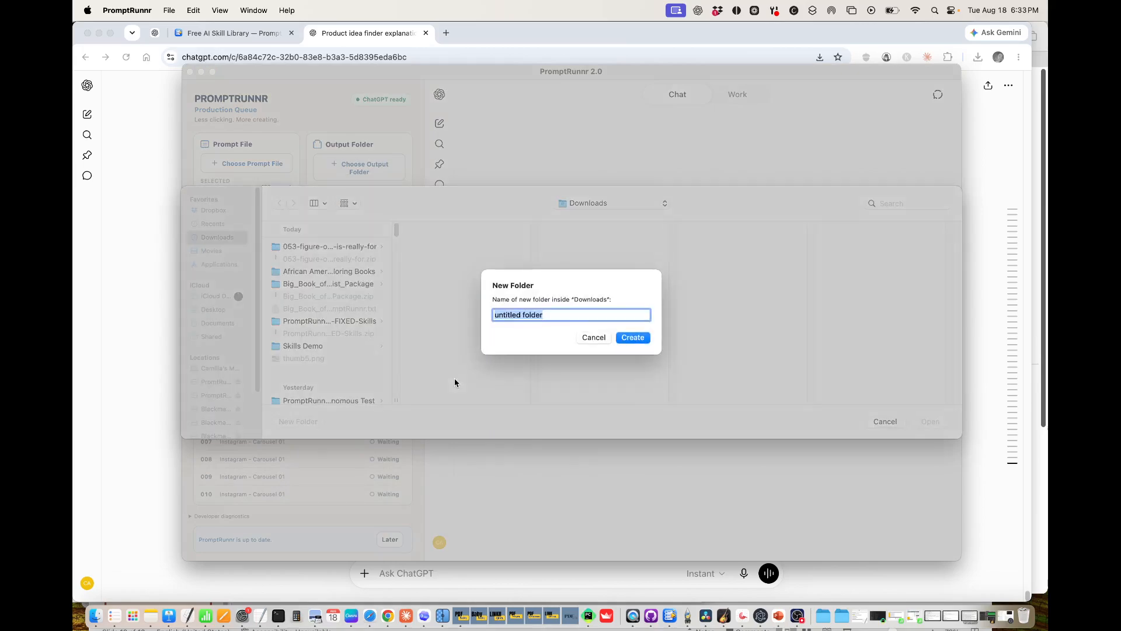
type("O")
key("BackSpace")
type("Output Folder")
key("Return")
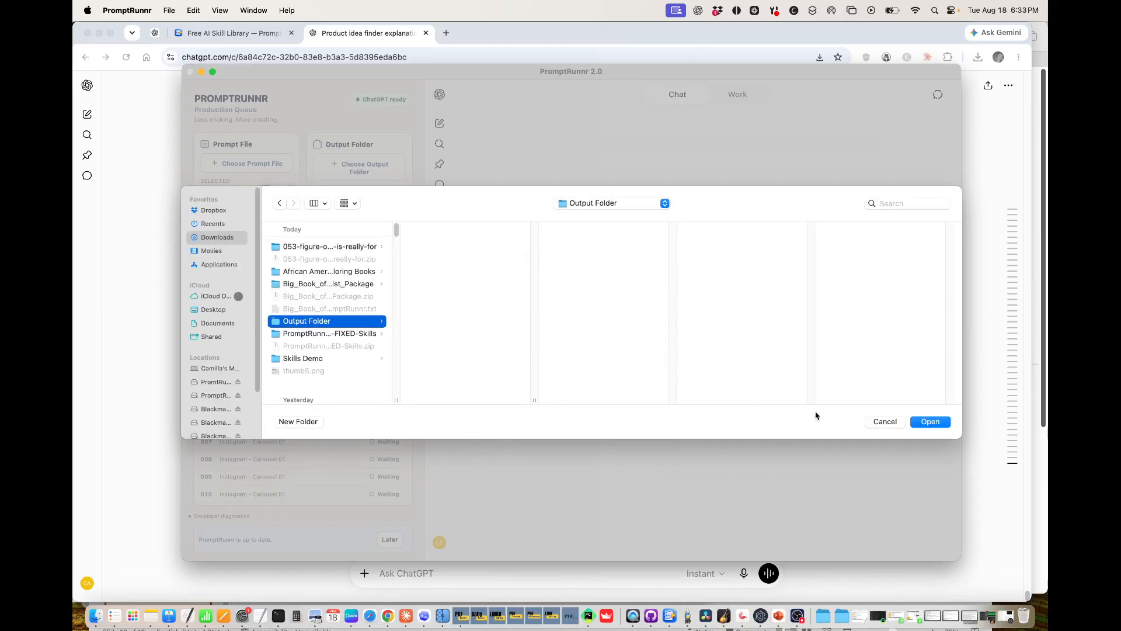
left_click(928, 422)
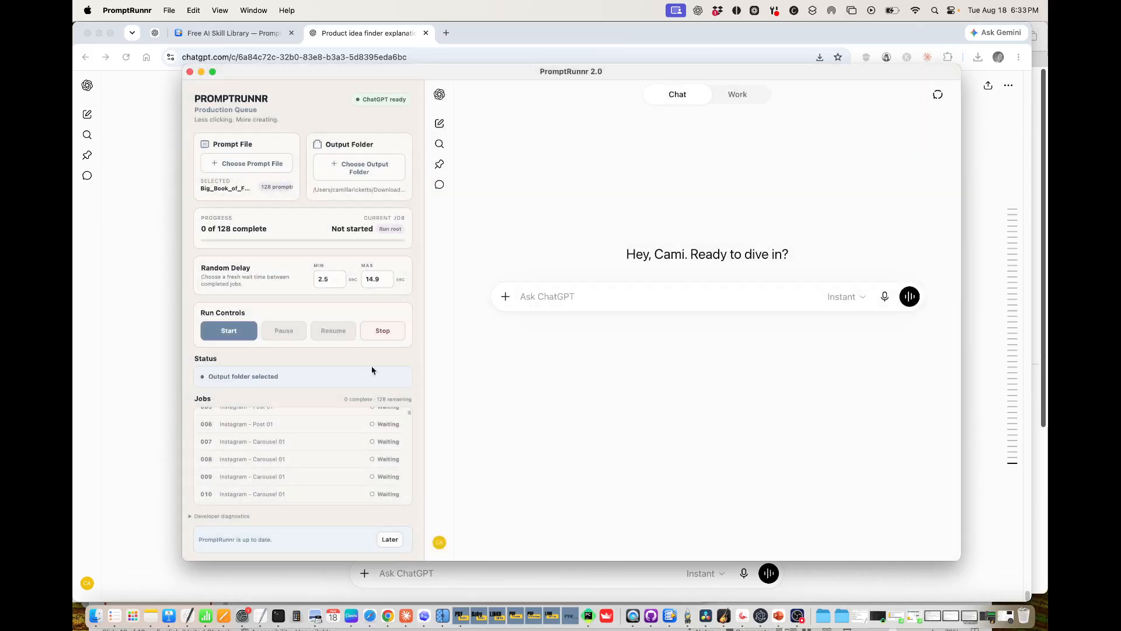
- Set the maximum random delay between jobs to 15 seconds
left_click(381, 280)
left_click(385, 280)
left_click(386, 279)
left_click(354, 299)
- Attach the "One Prompt File. One Organized Production Queue." reference image to the new chat and start the production run
left_click(506, 297)
left_click(526, 331)
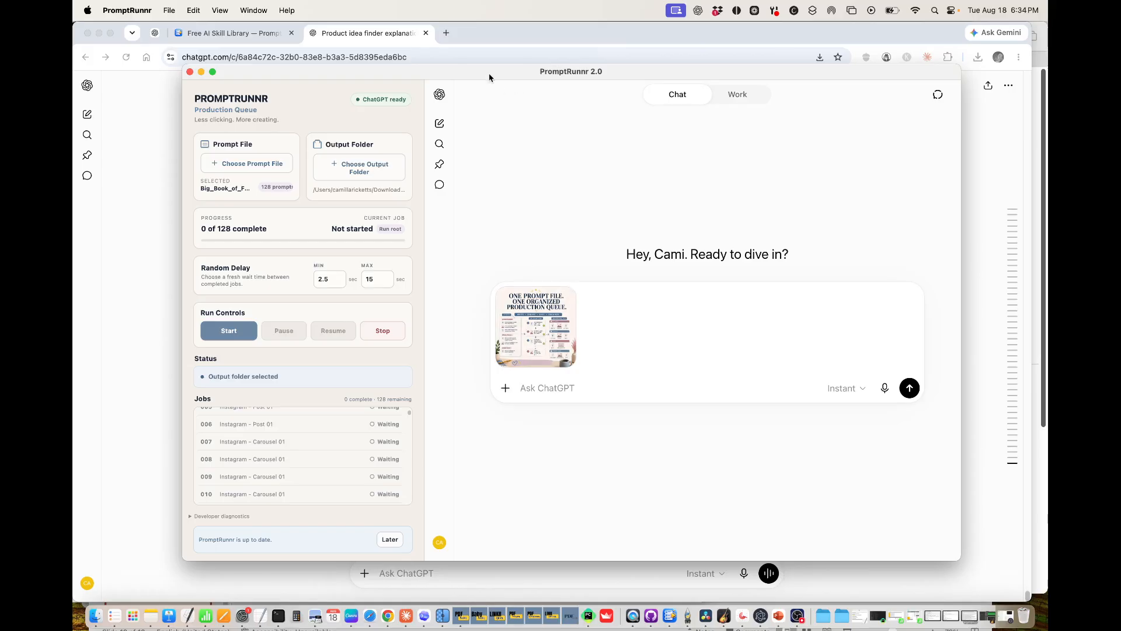
left_click_drag(488, 72, 675, 58)
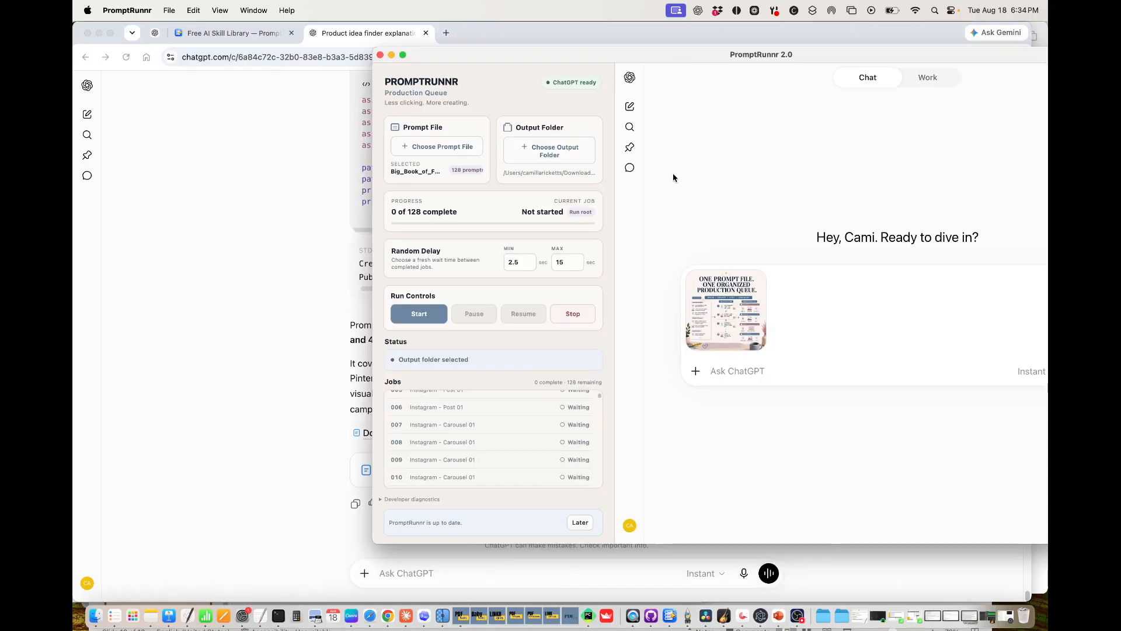
left_click(421, 314)
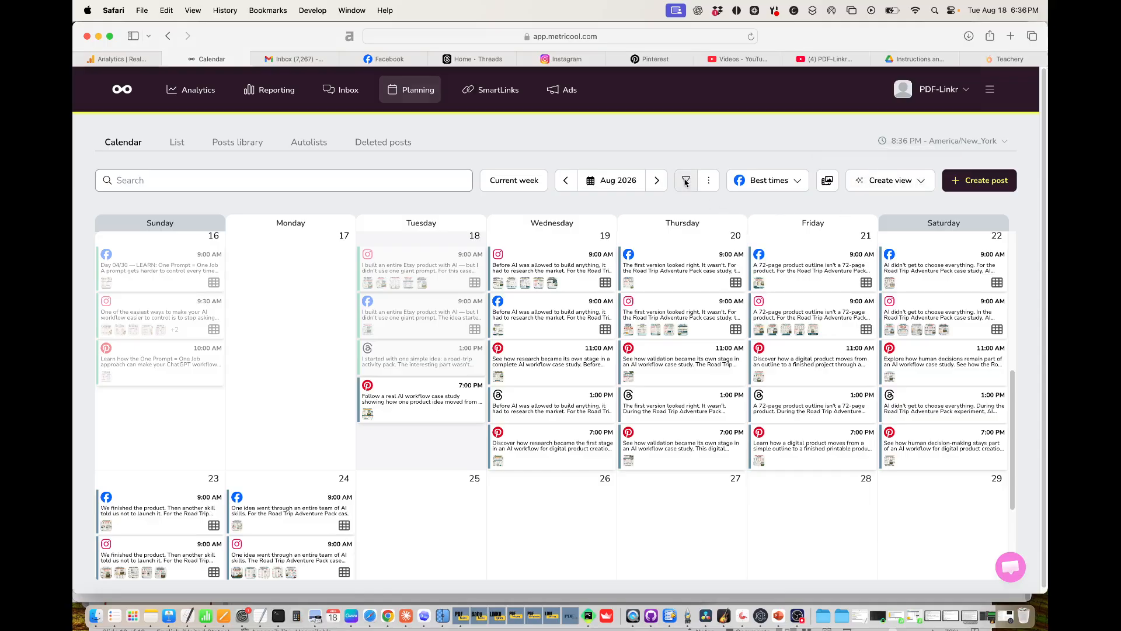
- In the Metricool planning calendar, examine the network, publication status and notes filters, close them, and look over the scheduled August posts
left_click(688, 181)
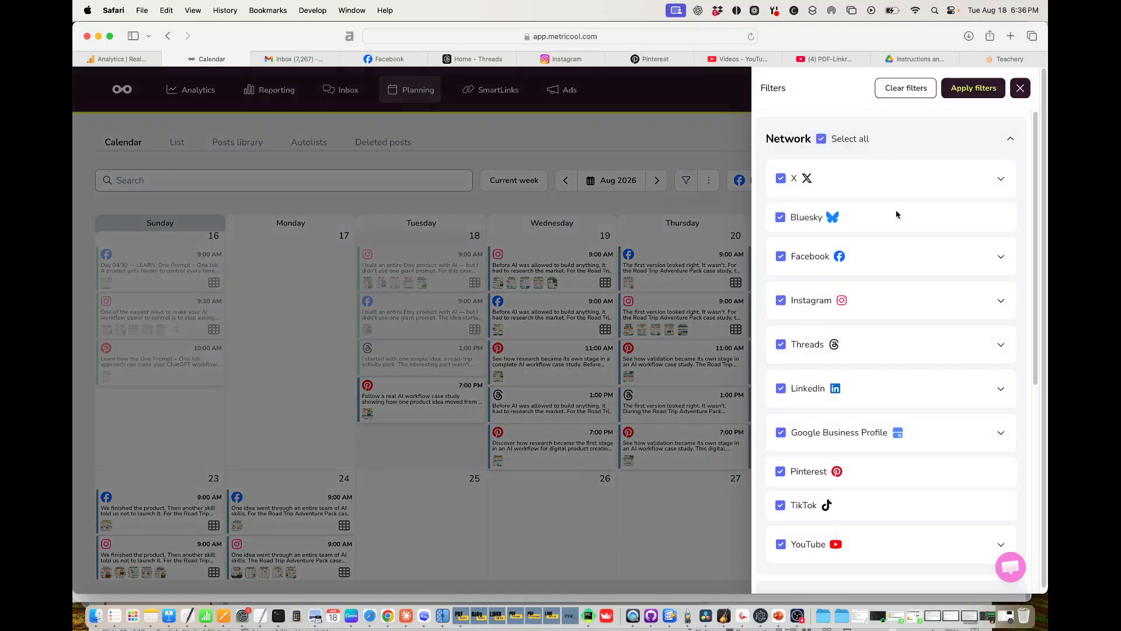
scroll(899, 221, "down", 1)
scroll(884, 251, "down", 5)
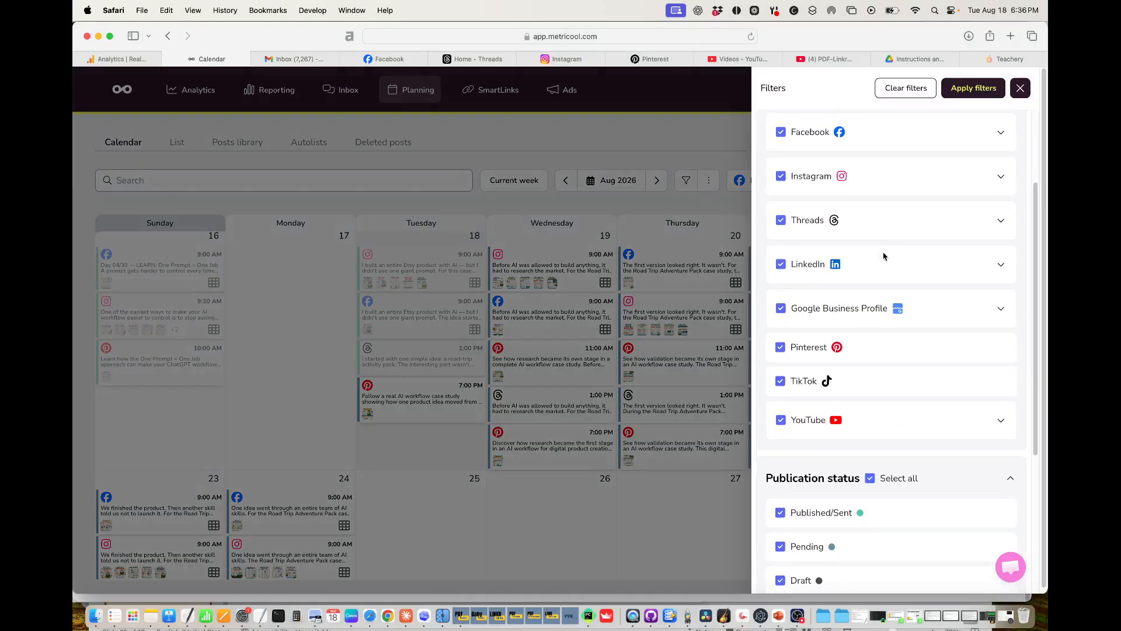
scroll(905, 271, "down", 3)
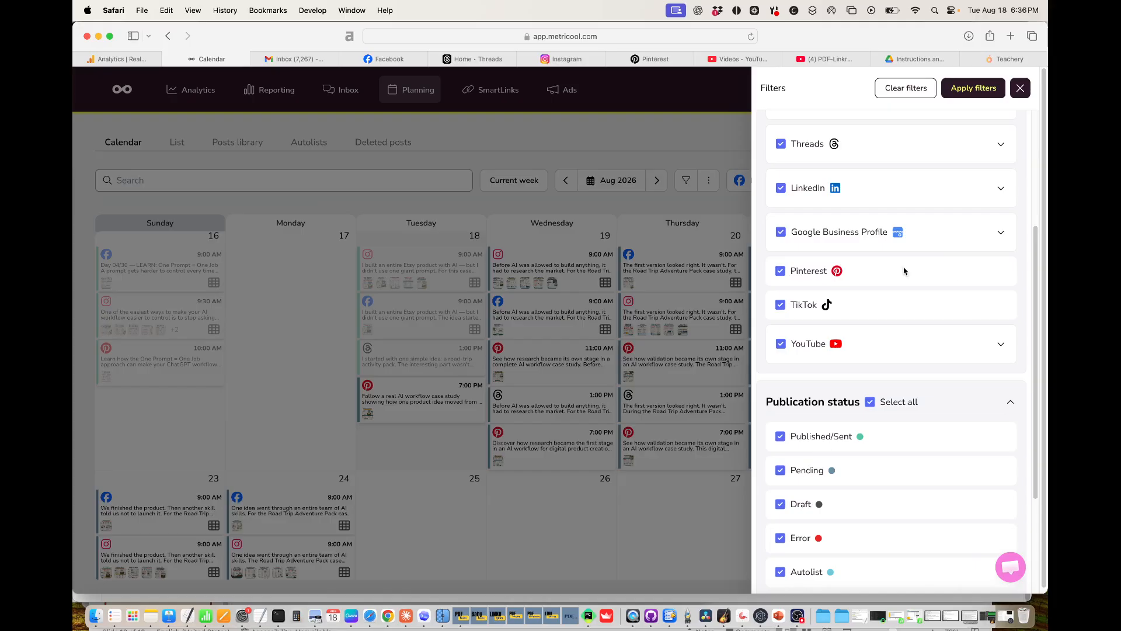
scroll(904, 271, "down", 3)
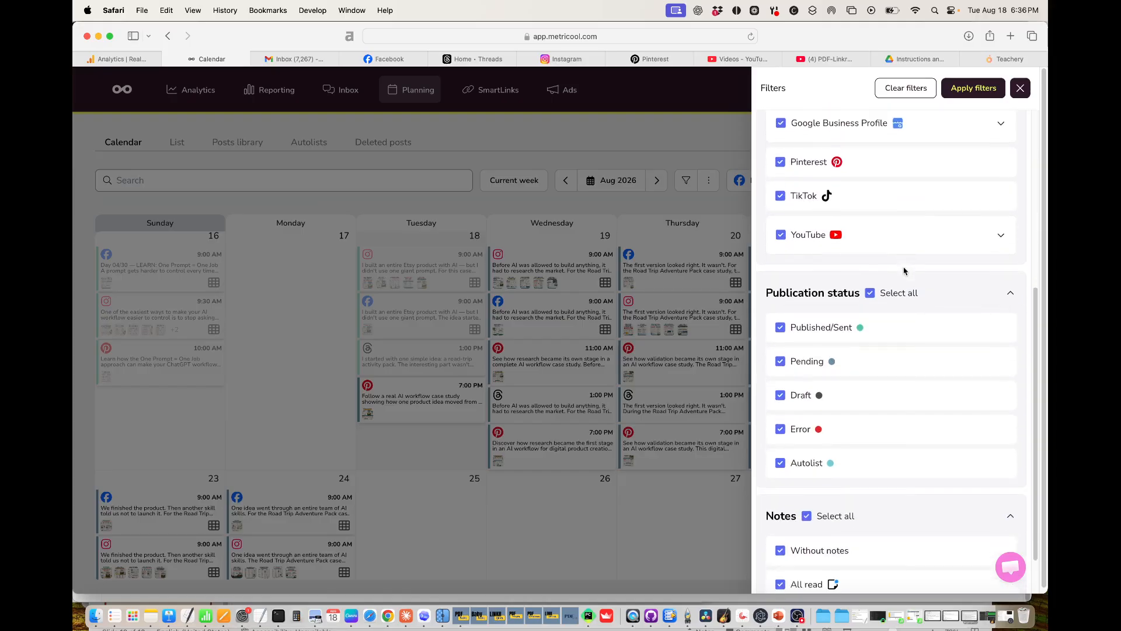
left_click(604, 144)
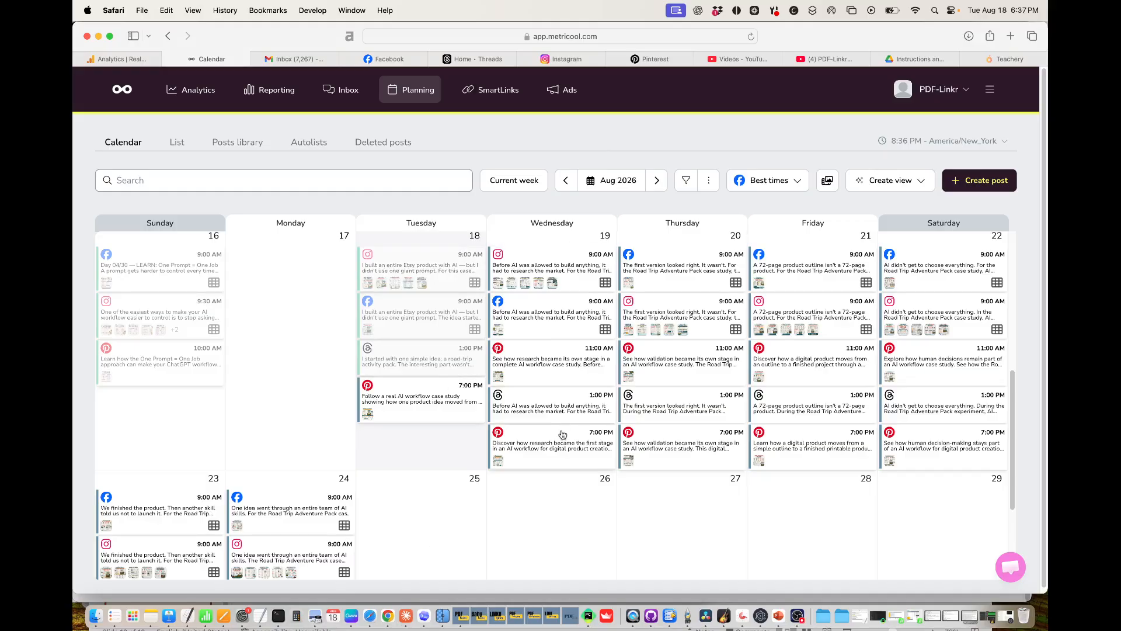
mouse_move(561, 438)
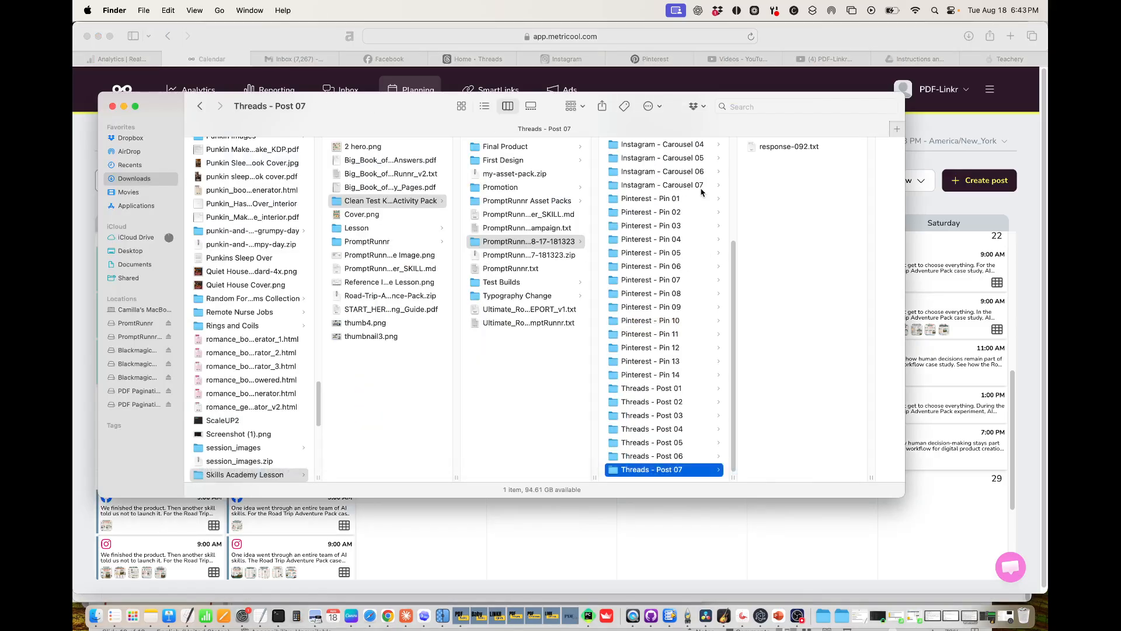
left_click(552, 243)
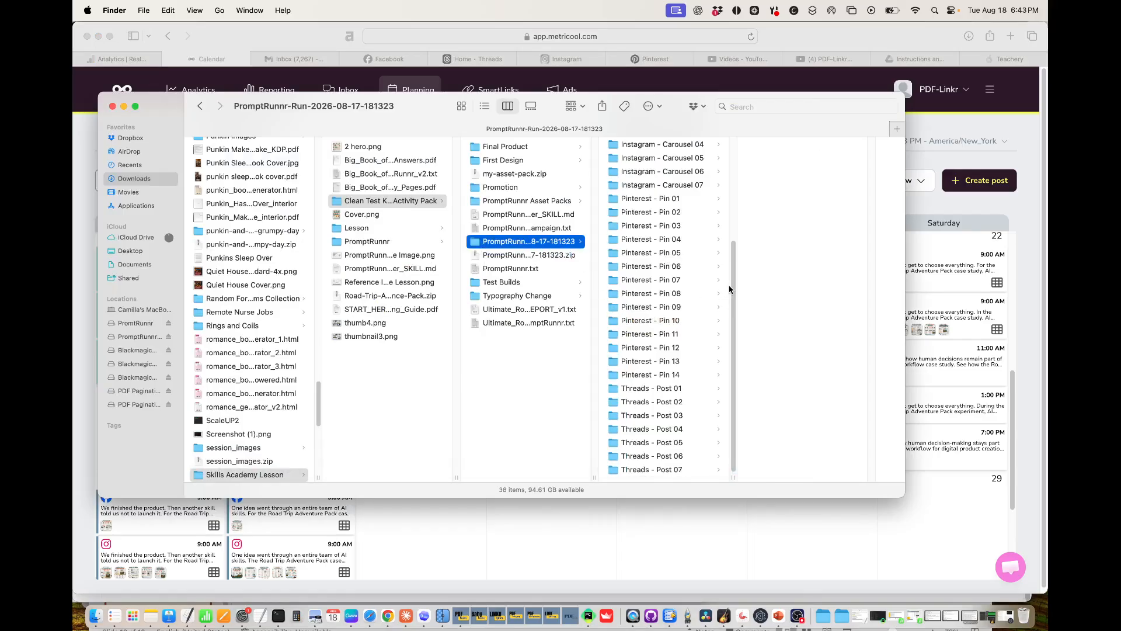
scroll(732, 288, "up", 5)
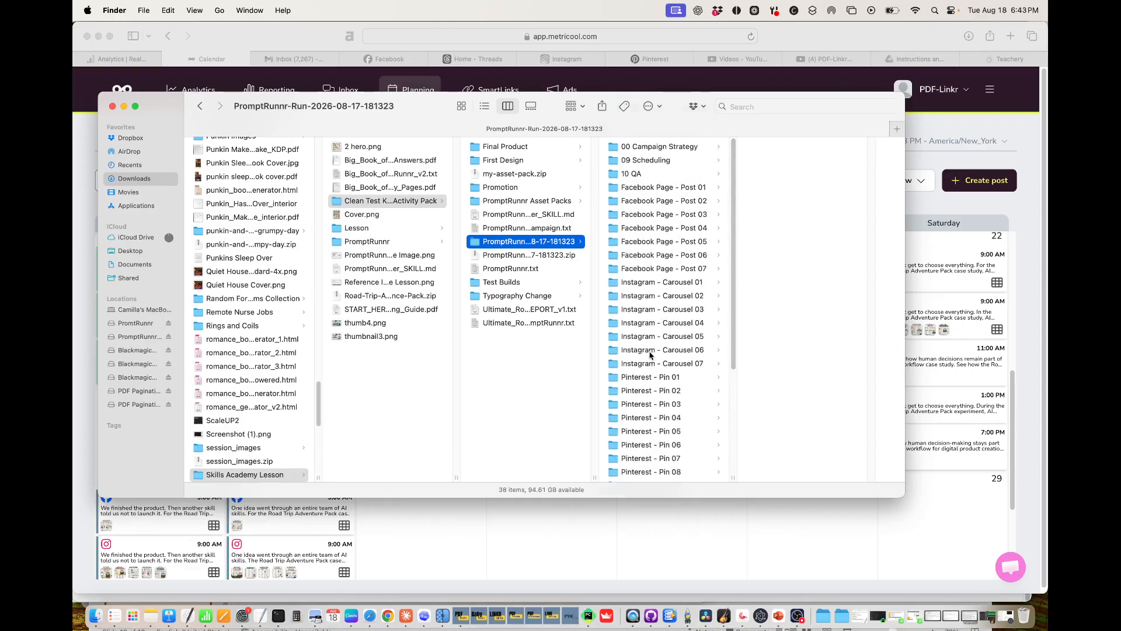
left_click(694, 187)
left_click(780, 148)
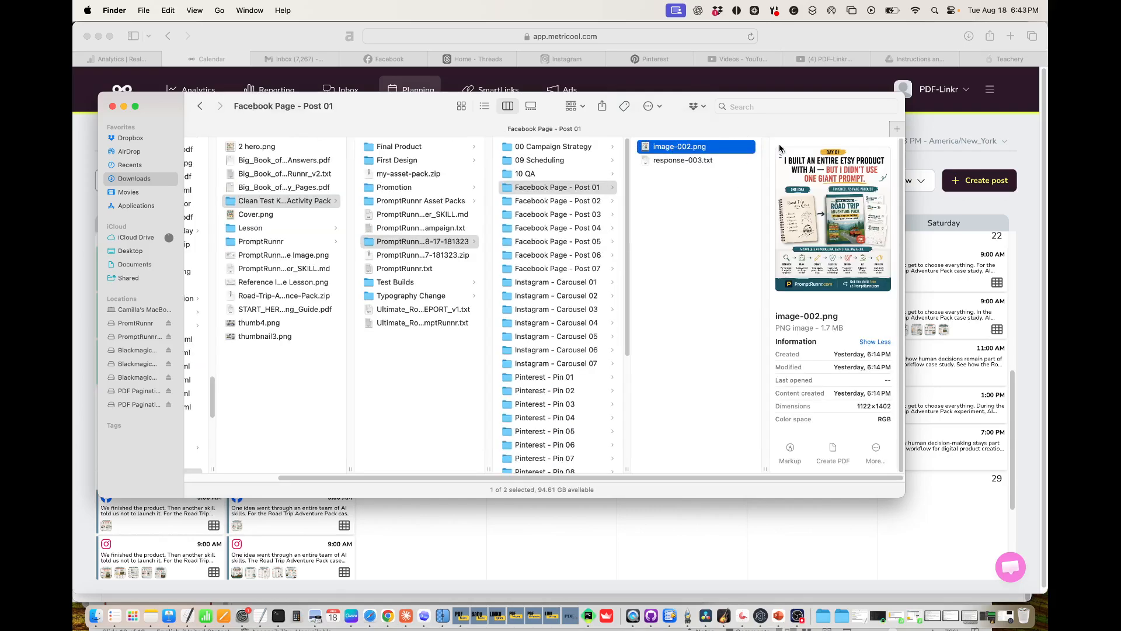
left_click(693, 161)
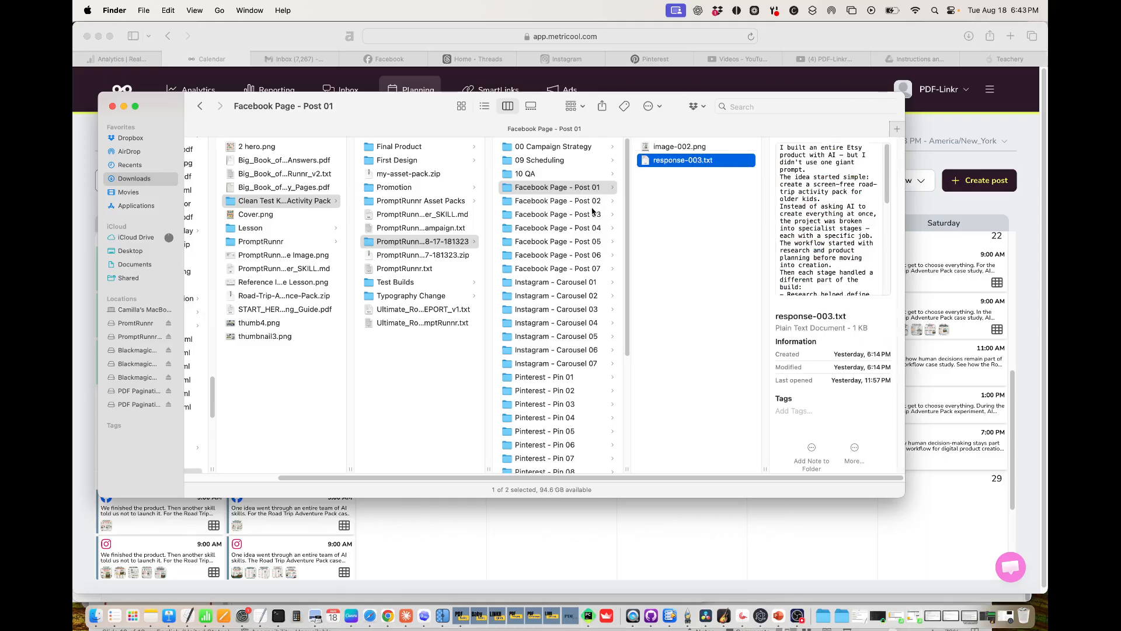
- Preview the image and text file of Facebook Page - Post 02, and open the Facebook Page - Post 03 folder
key("Left")
key("Down")
left_click(682, 146)
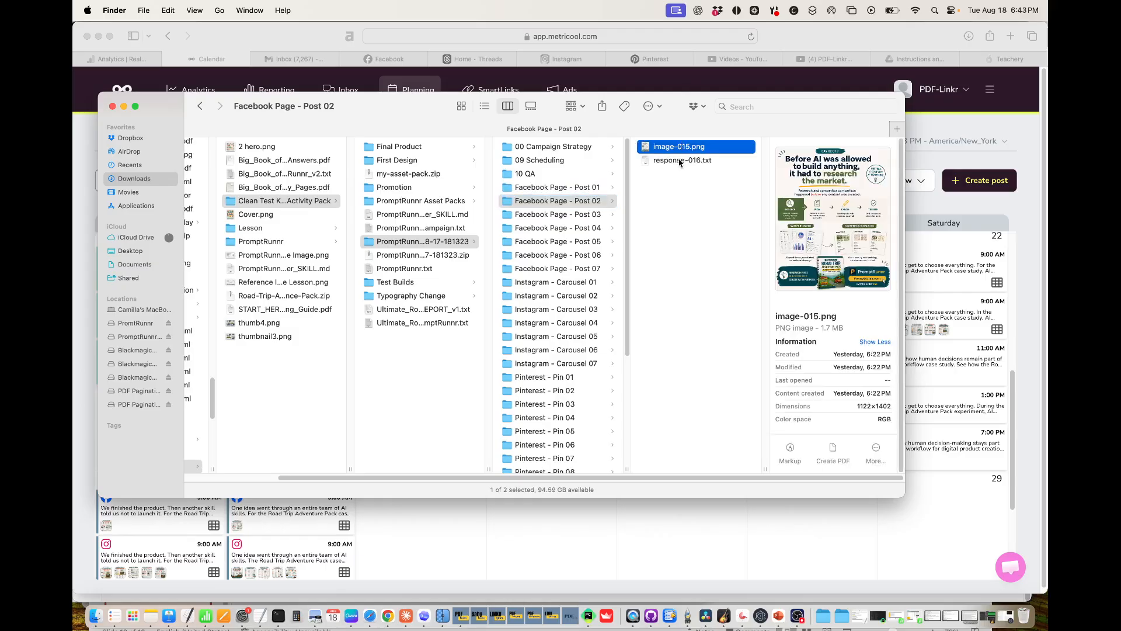
left_click(680, 161)
left_click(576, 215)
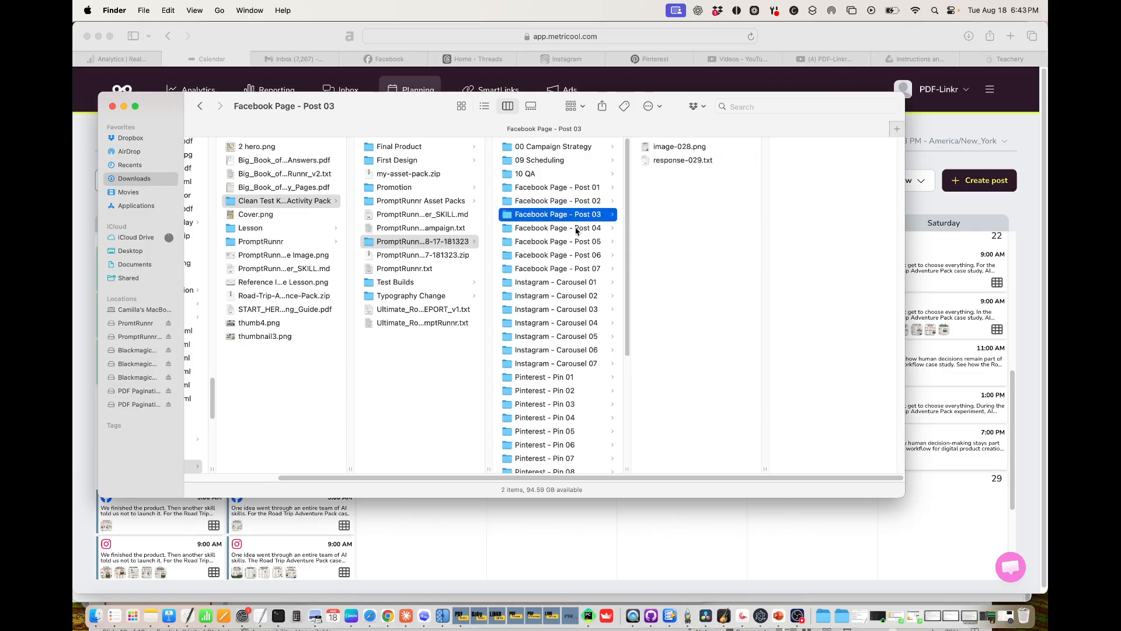
scroll(575, 231, "down", 3)
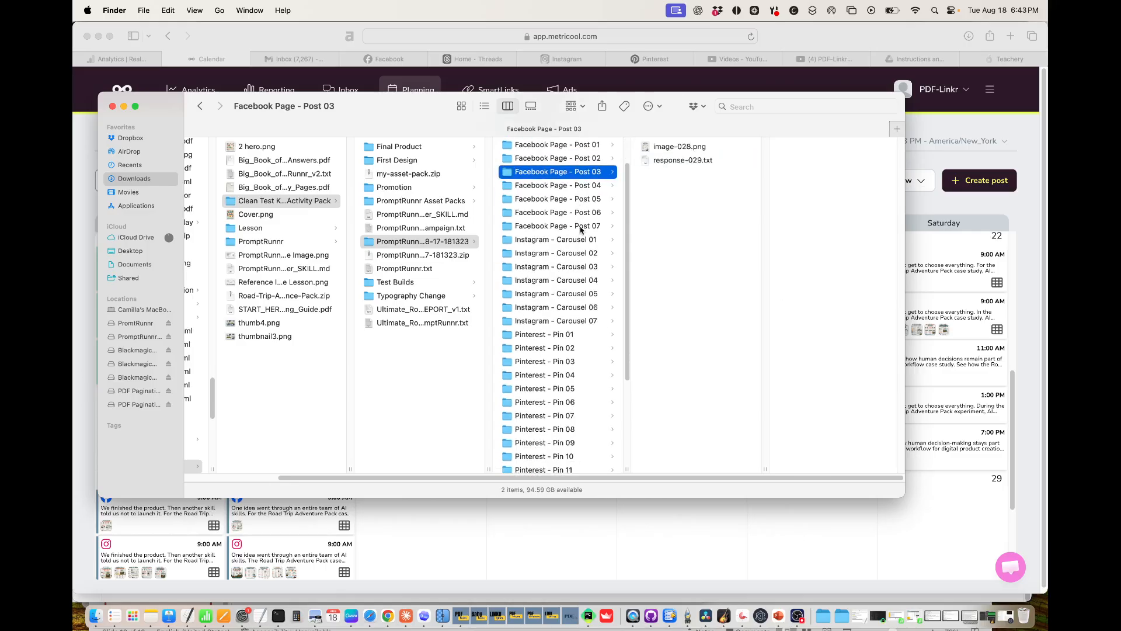
- Look through the contents of the Instagram - Carousel 01 to Instagram - Carousel 07 folders
left_click(582, 241)
left_click(577, 254)
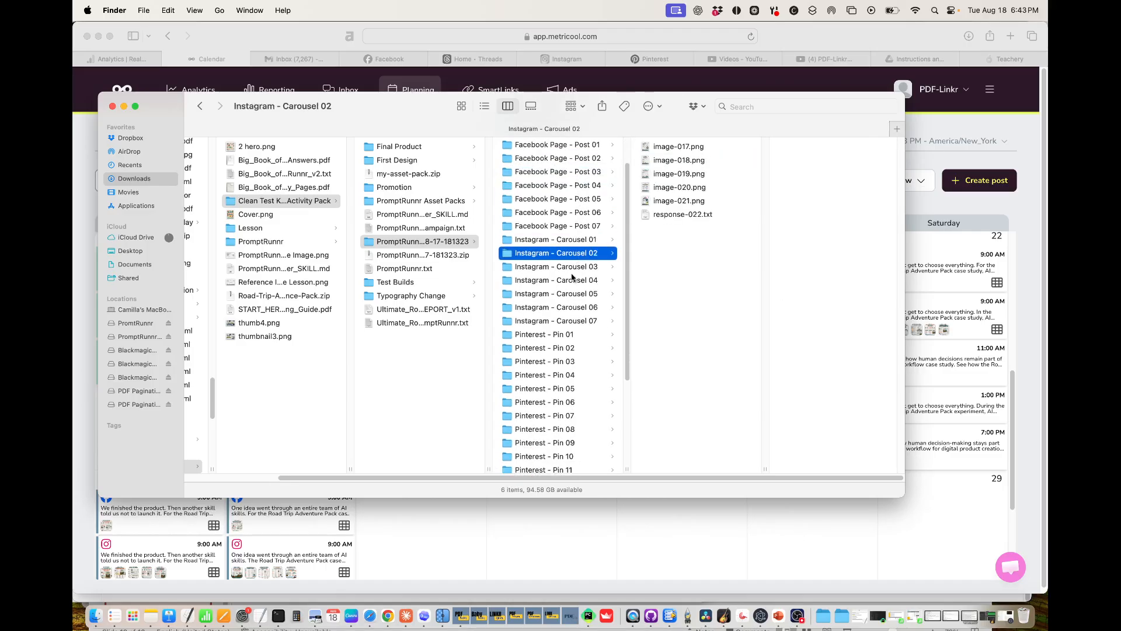
left_click(575, 267)
left_click(574, 280)
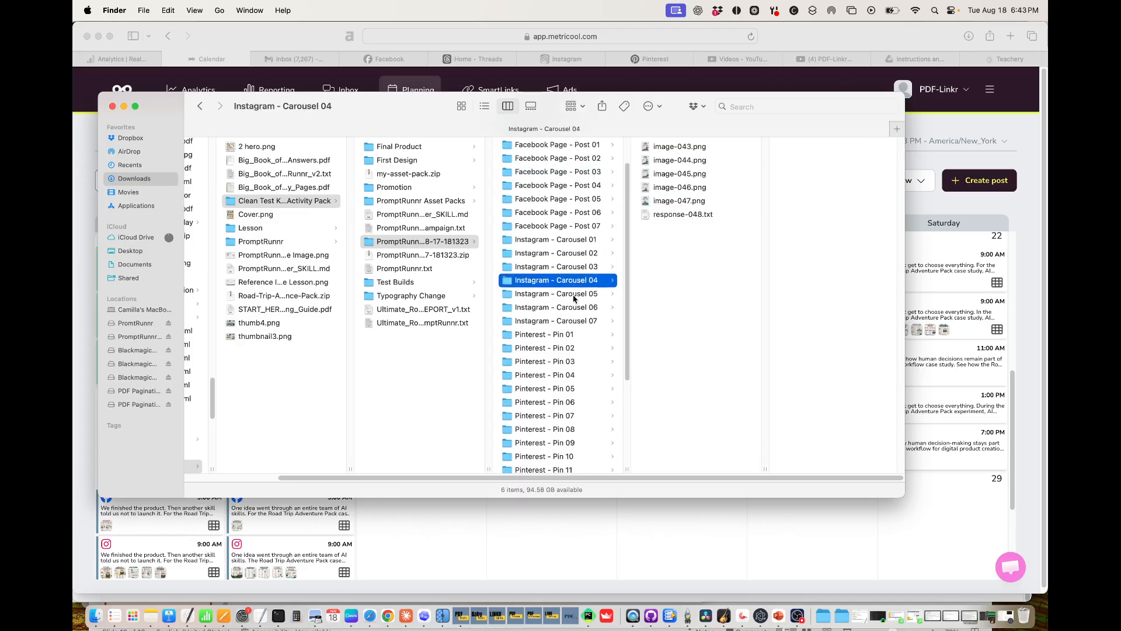
left_click(574, 295)
left_click(574, 309)
left_click(574, 320)
- Check the contents of the Pinterest - Pin 01, Pinterest - Pin 14, Threads - Post 01 and Threads - Post 07 folders
scroll(589, 312, "down", 3)
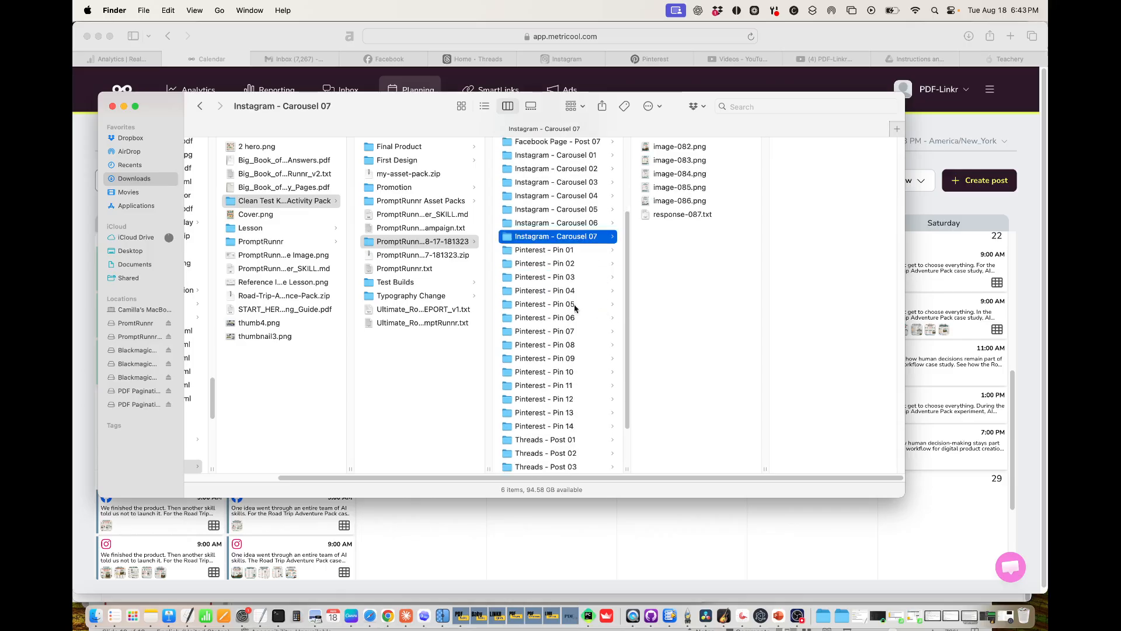
left_click(562, 253)
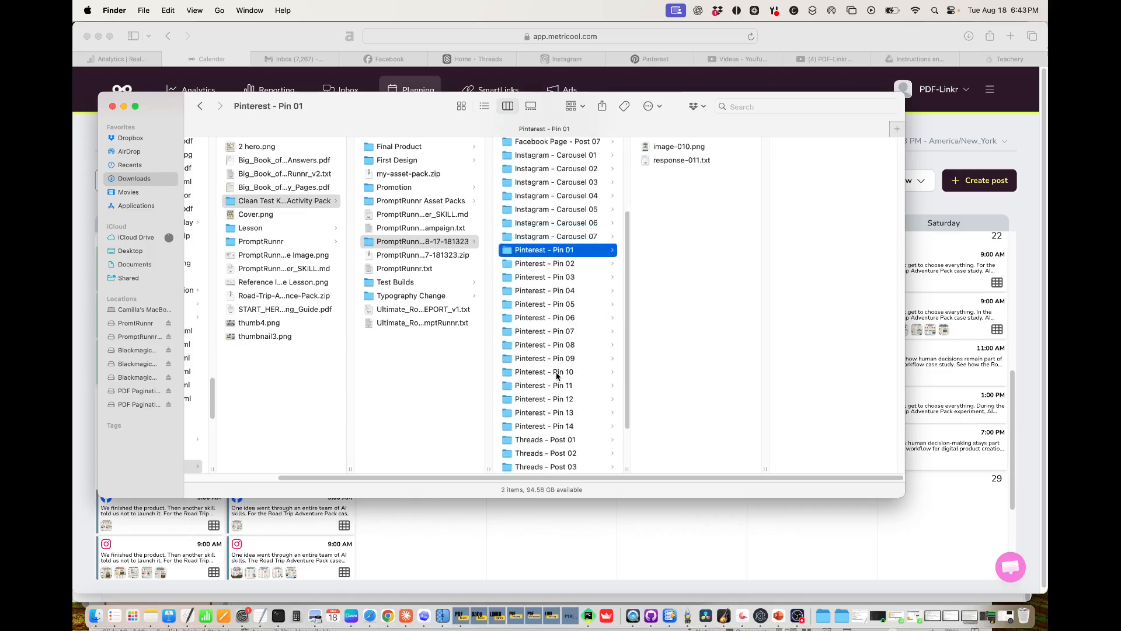
left_click(567, 428)
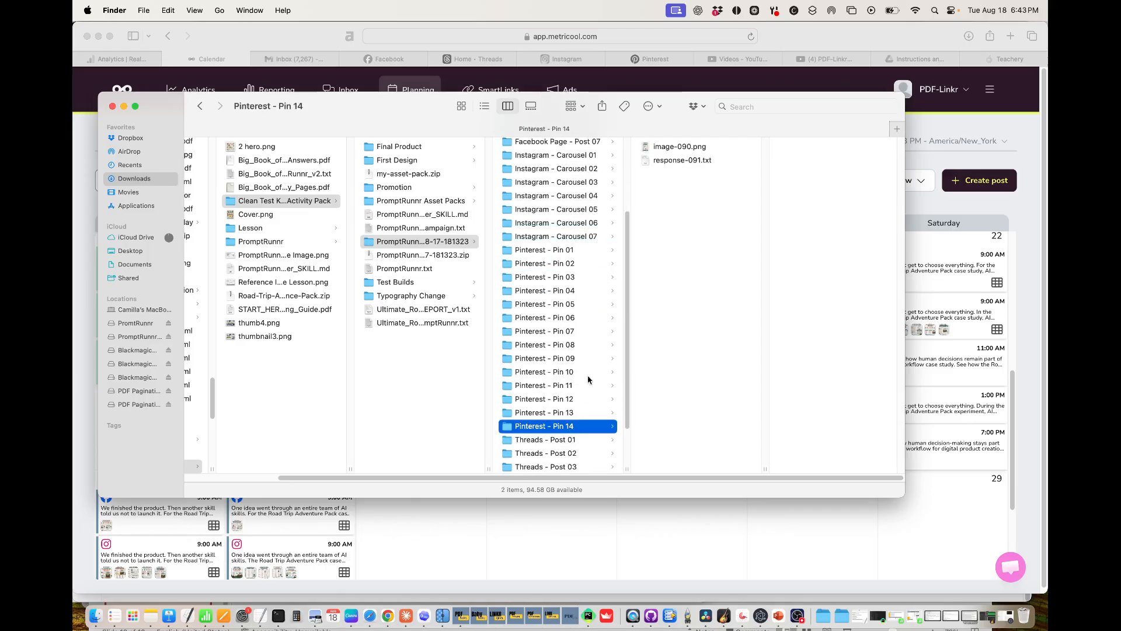
scroll(605, 358, "down", 2)
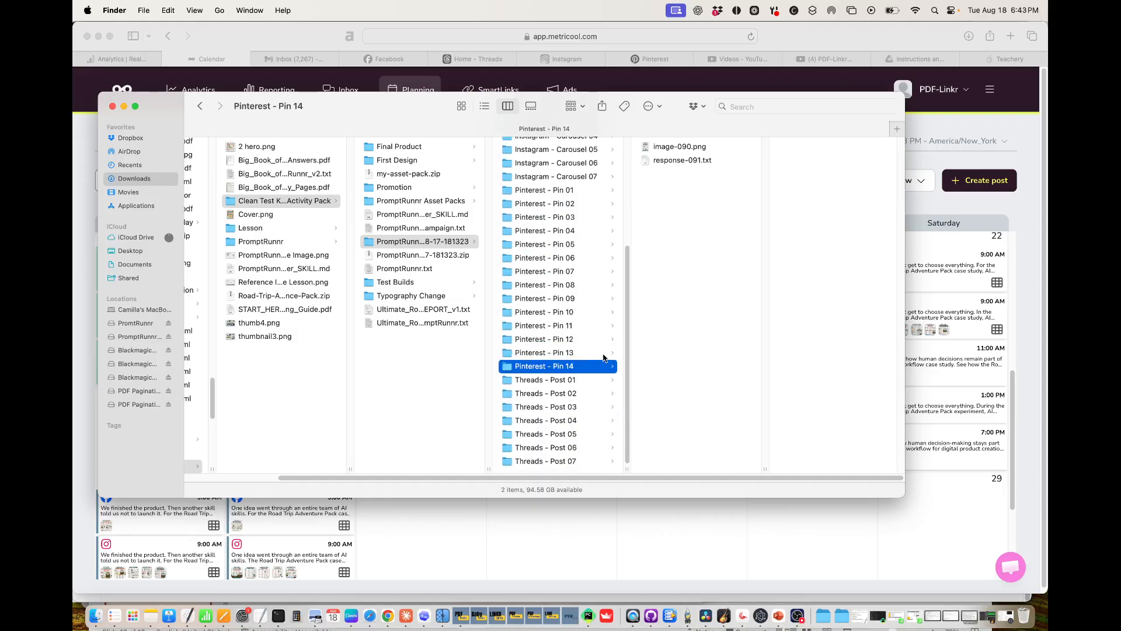
left_click(565, 383)
left_click(559, 462)
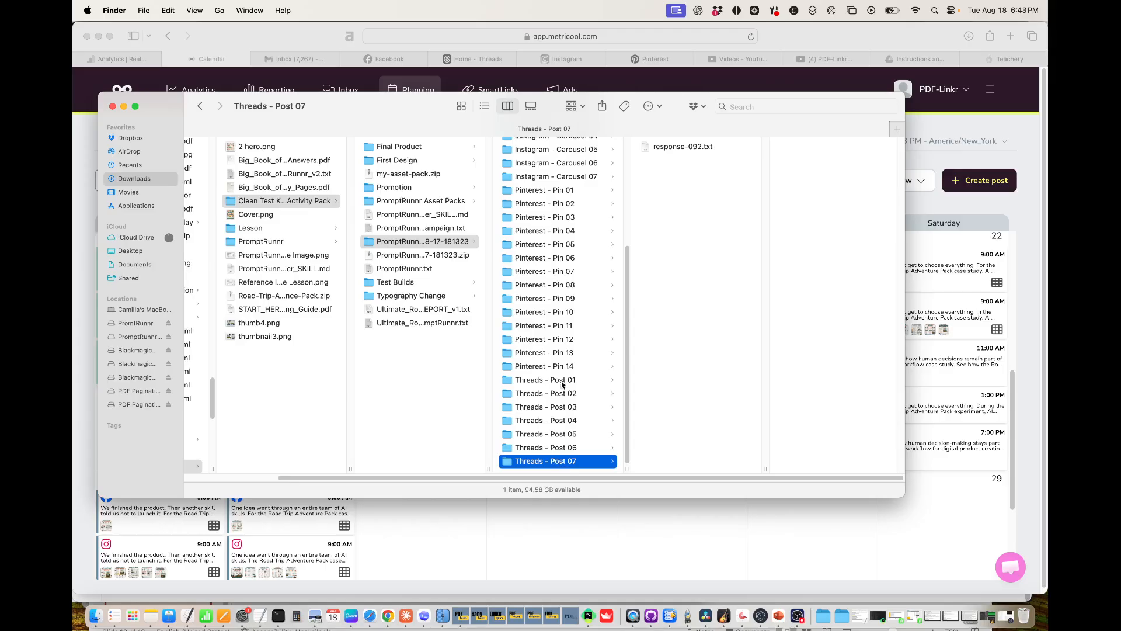
scroll(563, 358, "up", 5)
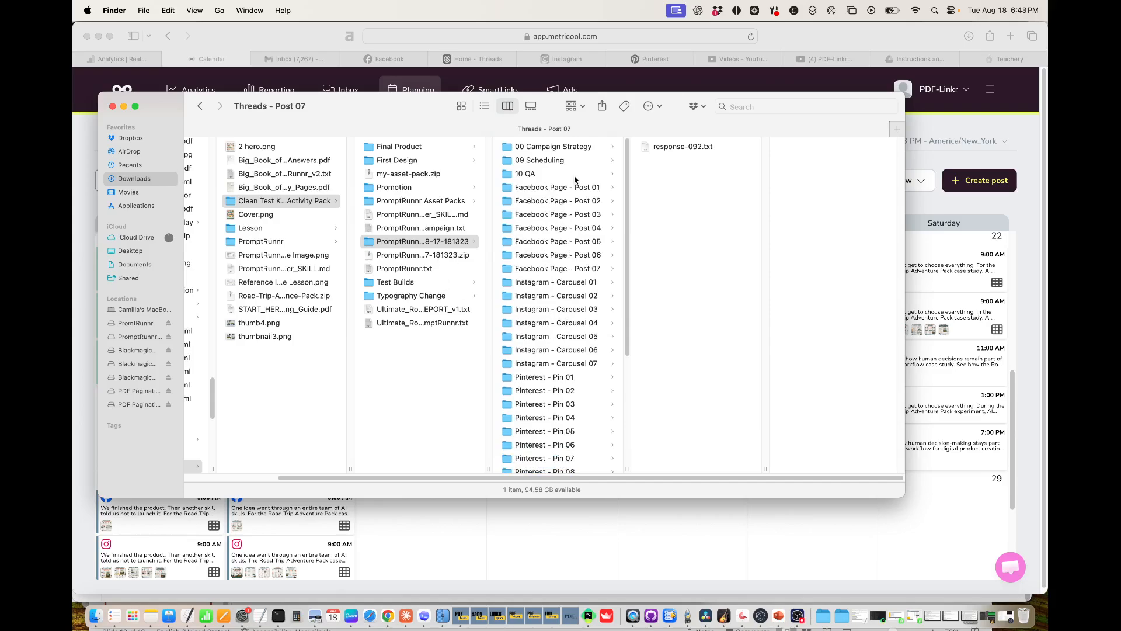
left_click(415, 242)
key("Return")
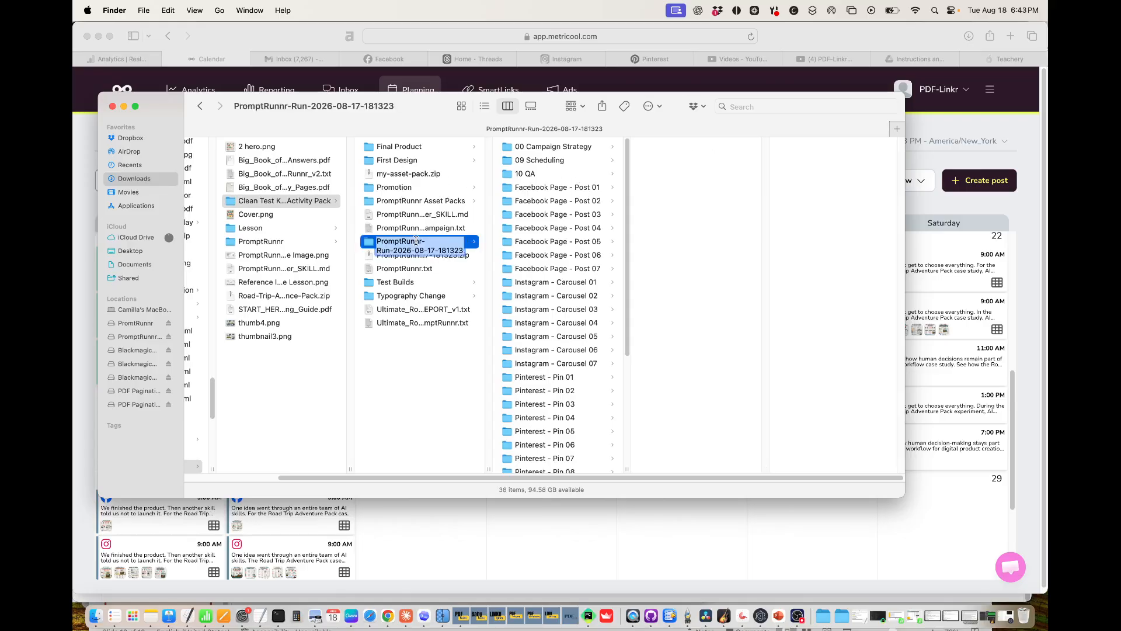
left_click(466, 259)
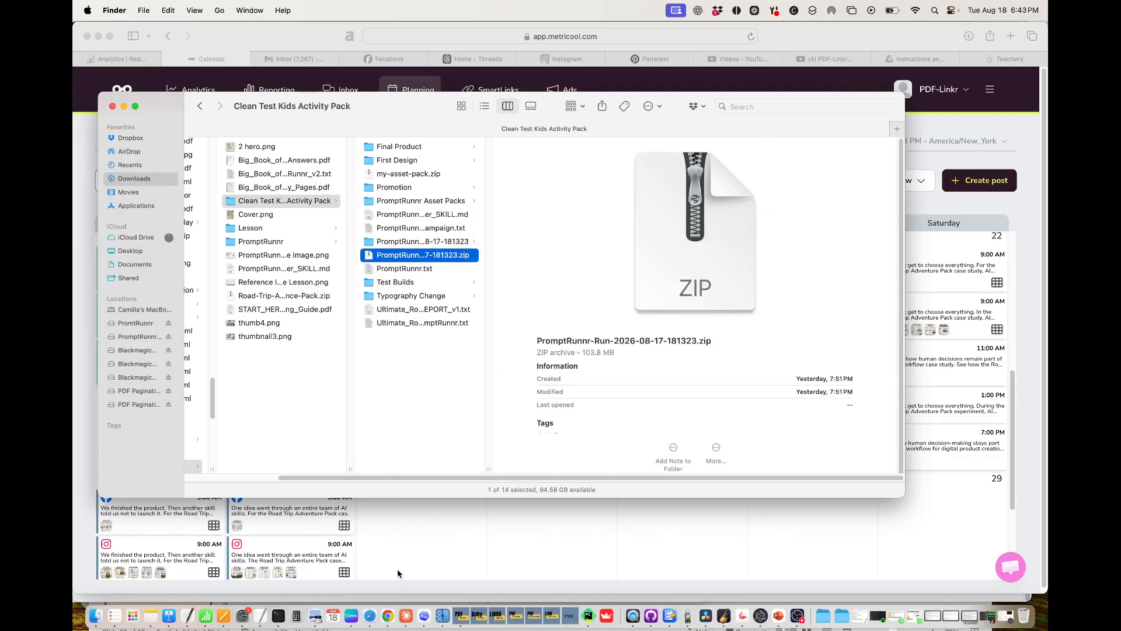
- Switch to ChatGPT in Chrome and search its plugin directory for "metricool"
left_click(389, 623)
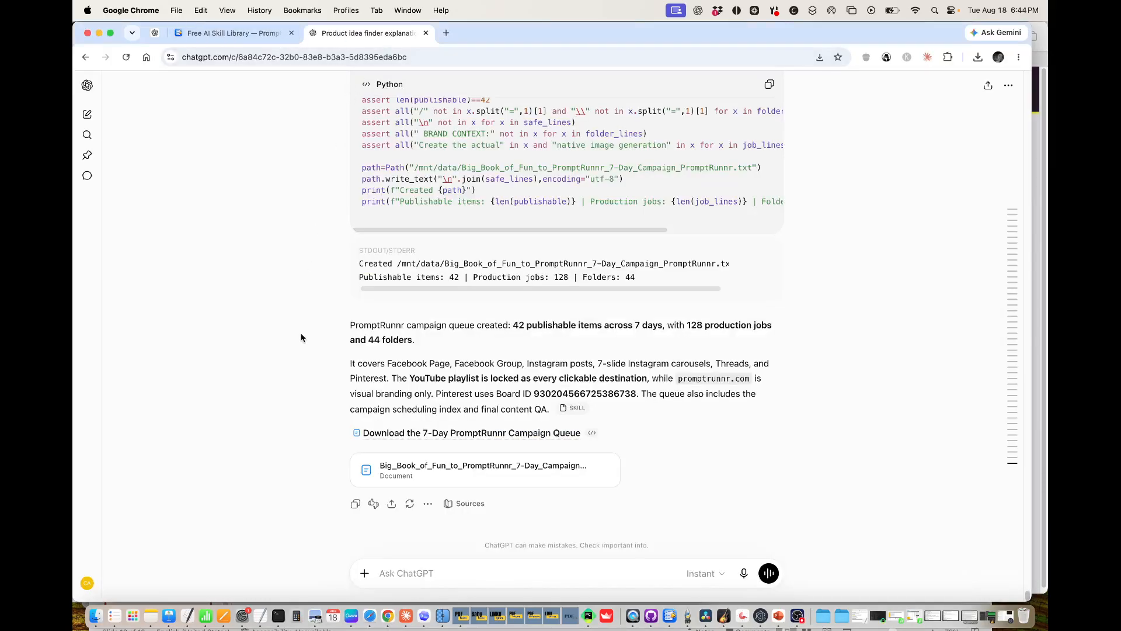
left_click(406, 572)
left_click(87, 85)
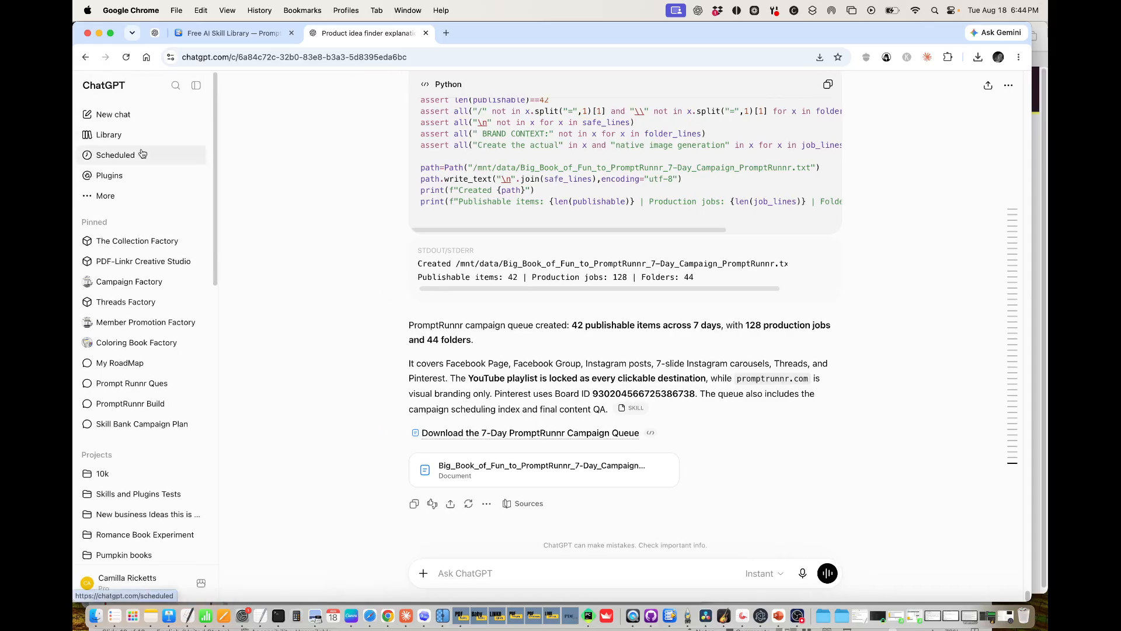
left_click(116, 176)
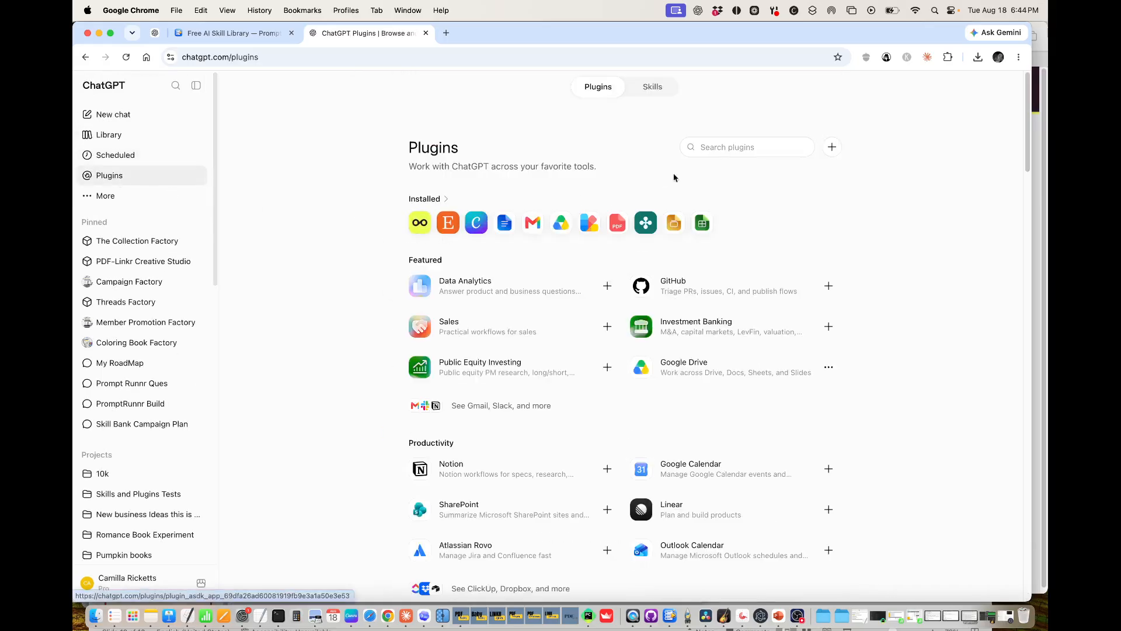
type("metri")
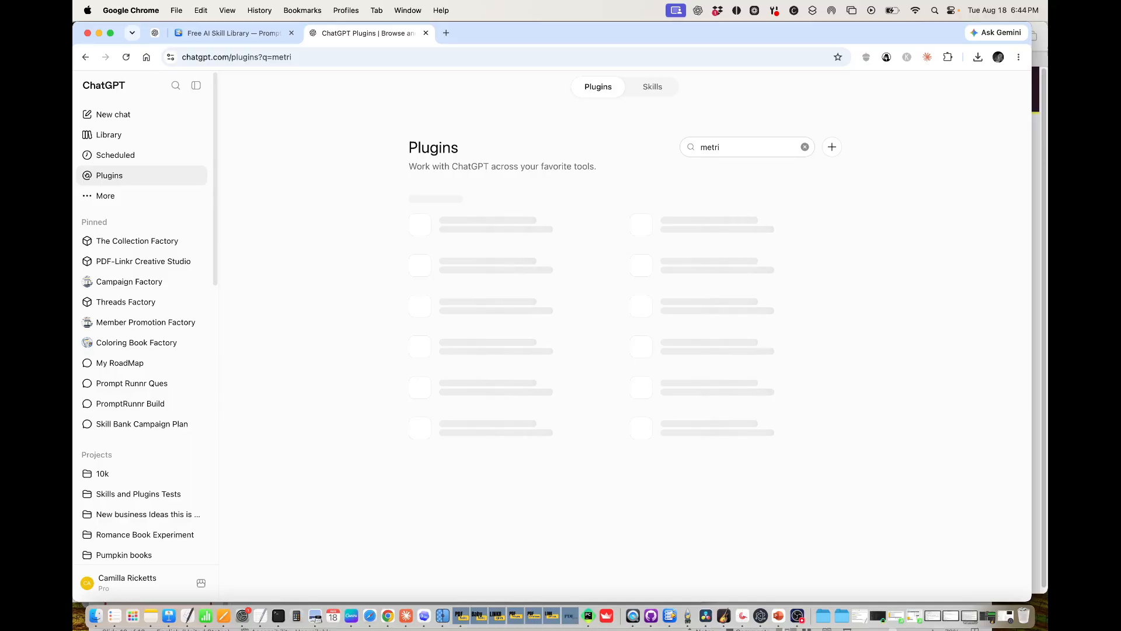
type("cool")
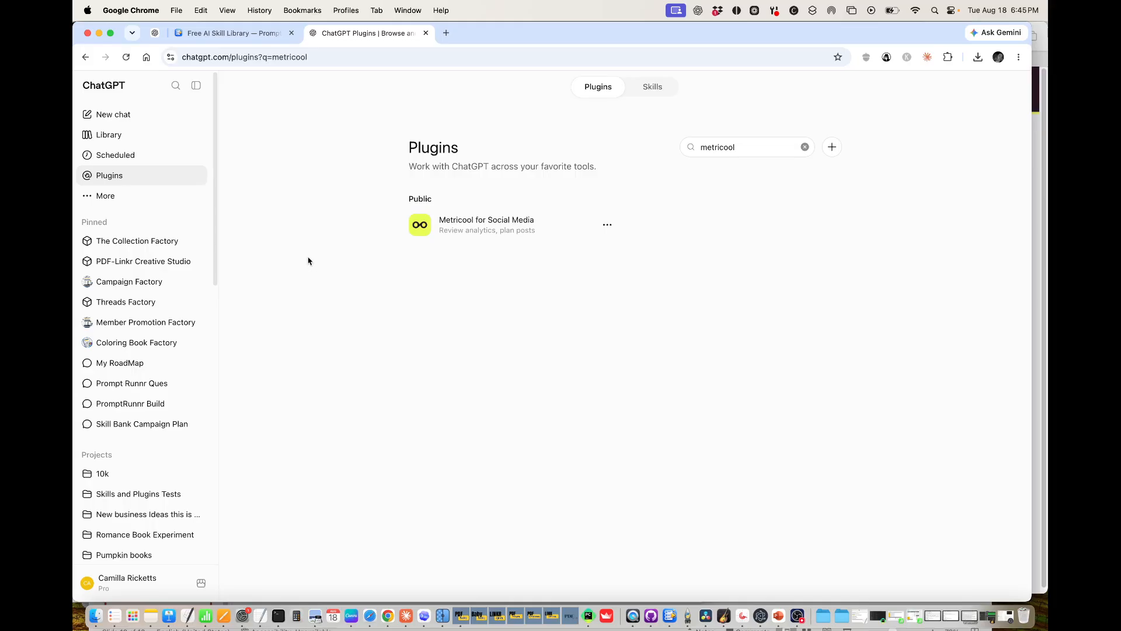
- Return to the campaign queue chat and go to its latest reply
left_click(85, 57)
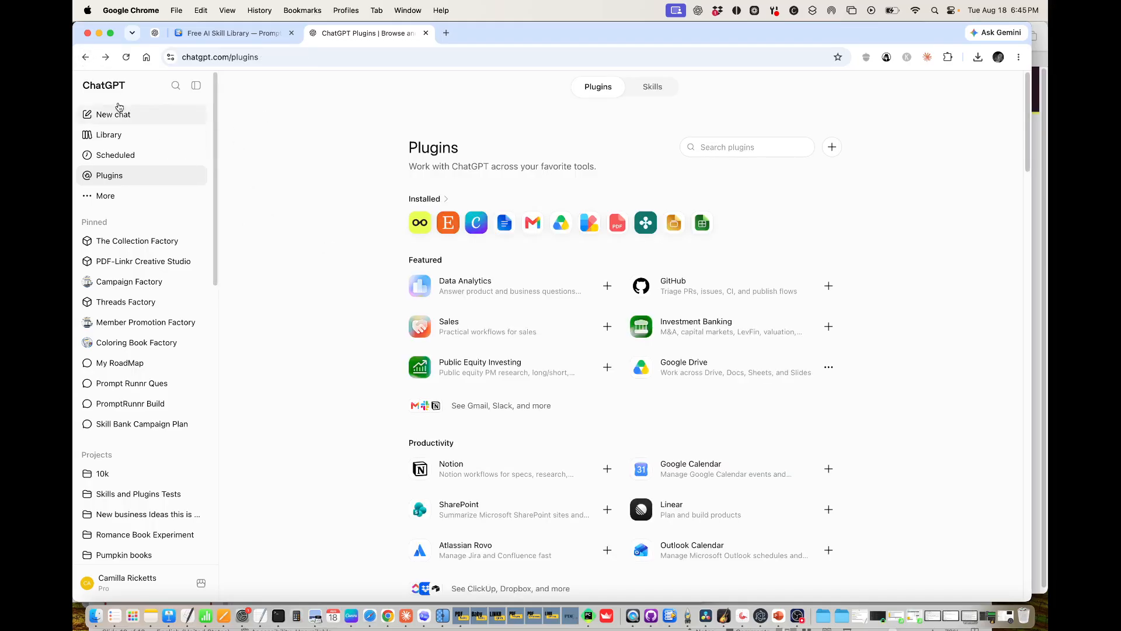
left_click(86, 56)
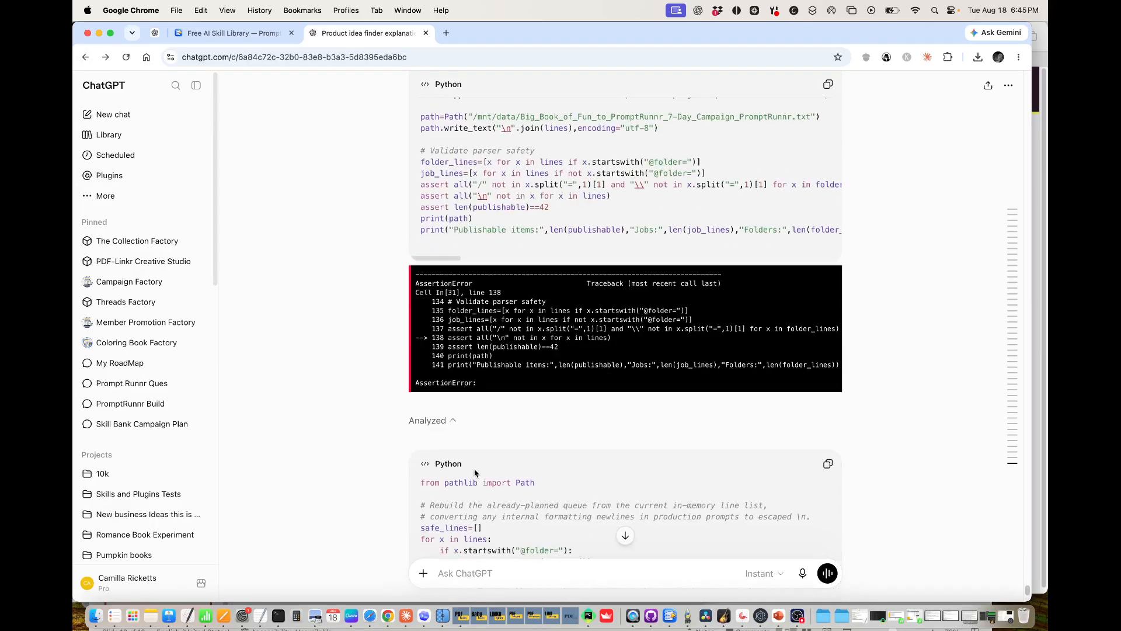
left_click(625, 535)
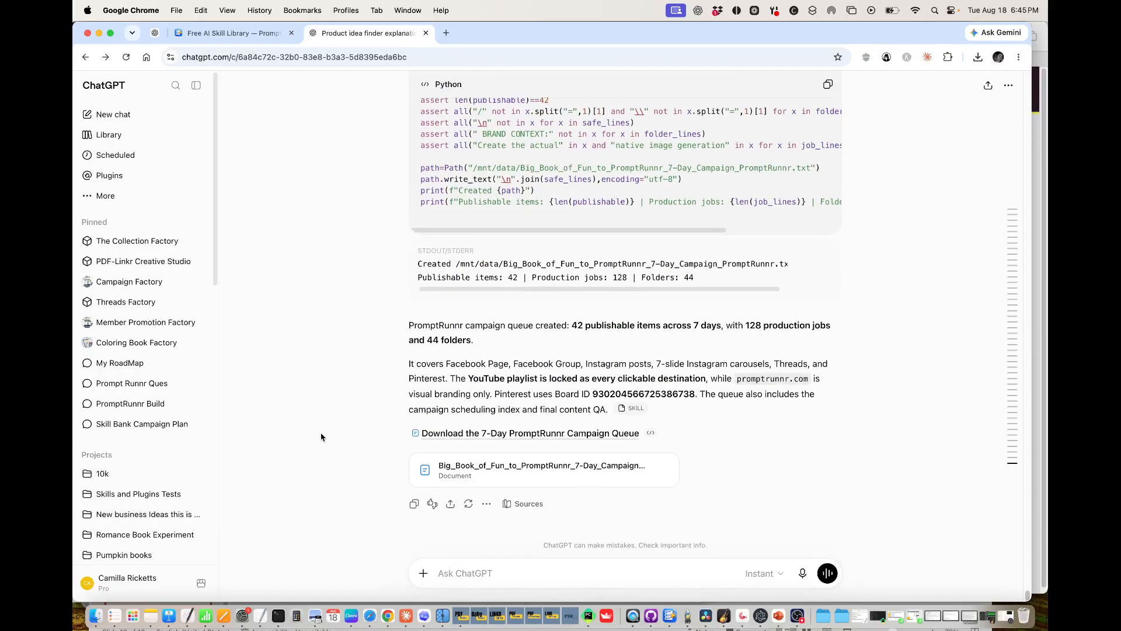
- Switch to PromptRunnr, bring its window fully into view, and look back through the generated carousel slides to the Instagram caption files
left_click(685, 621)
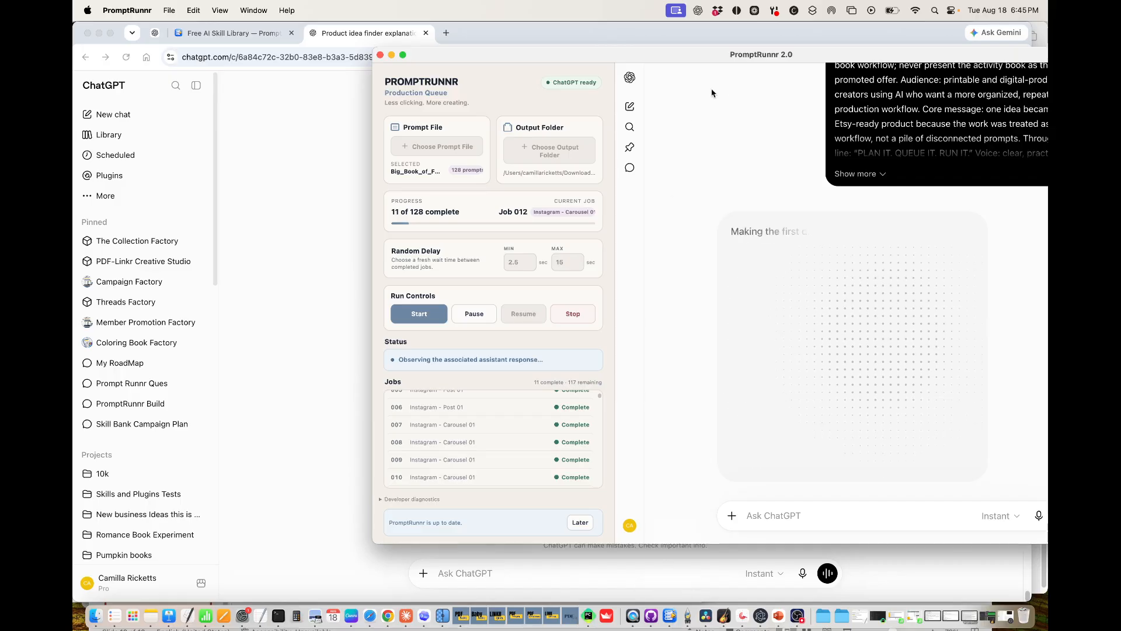
left_click_drag(678, 56, 554, 60)
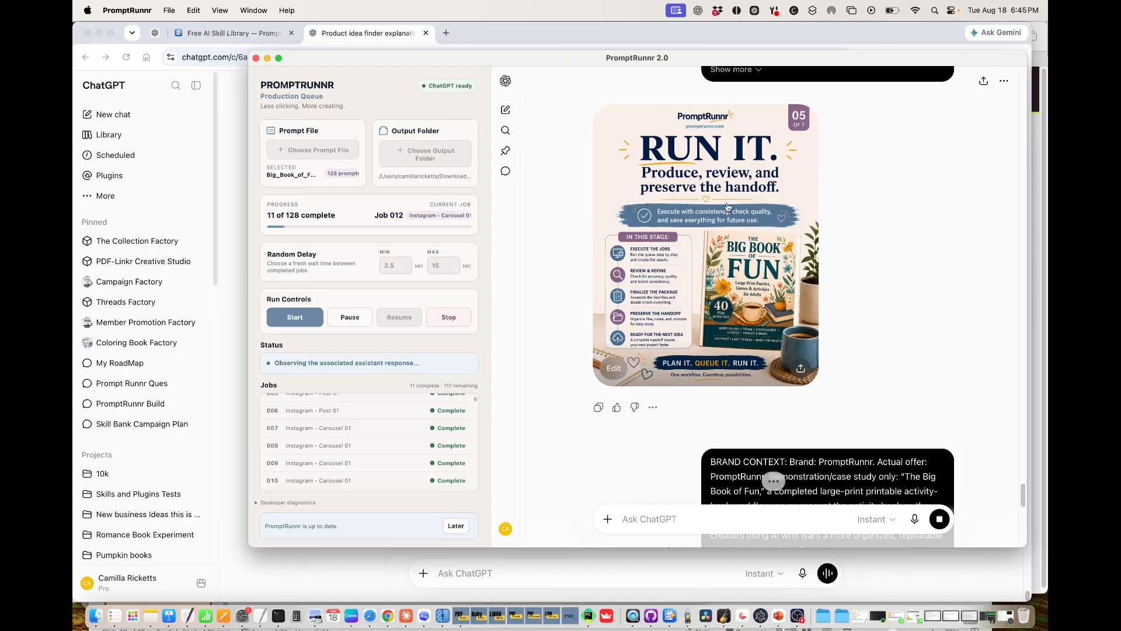
scroll(561, 268, "up", 10)
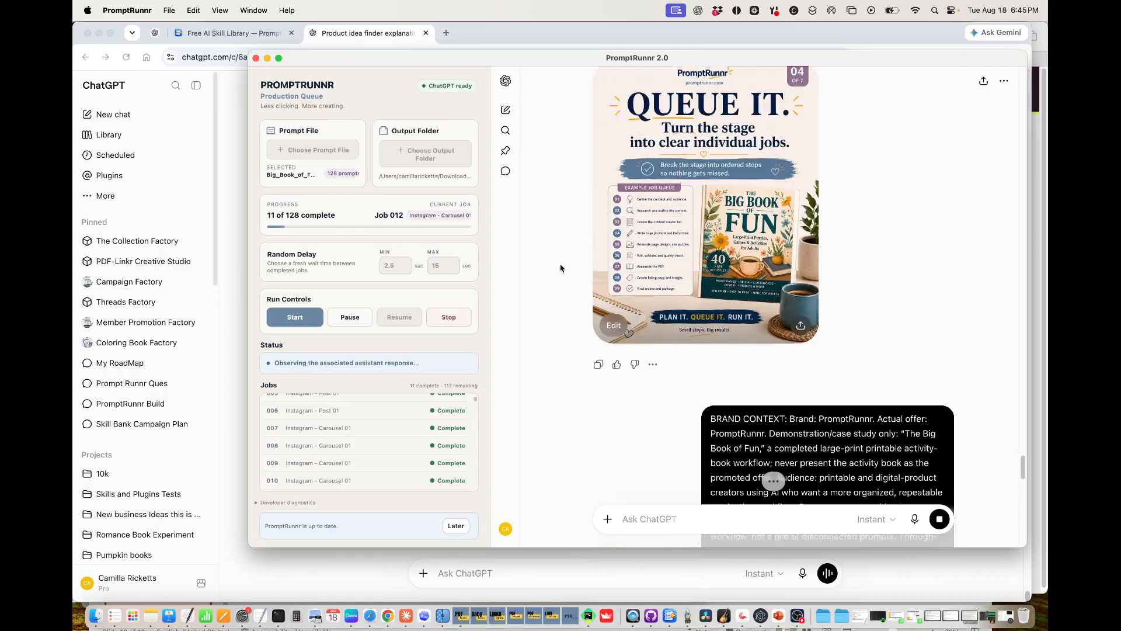
scroll(560, 268, "up", 3)
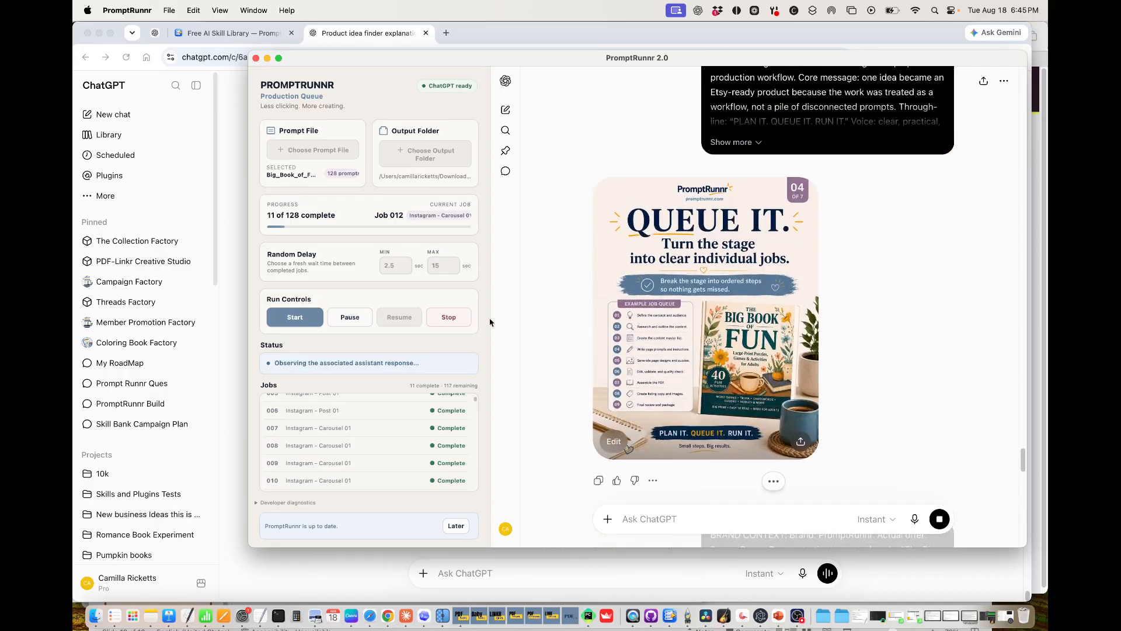
scroll(530, 313, "up", 10)
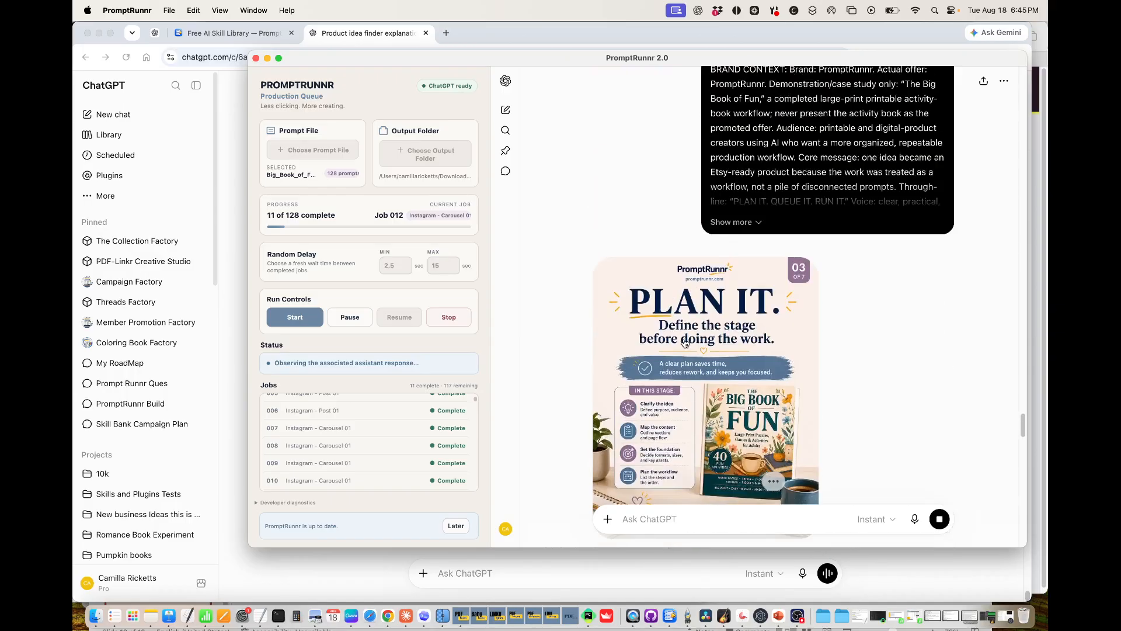
scroll(637, 313, "up", 10)
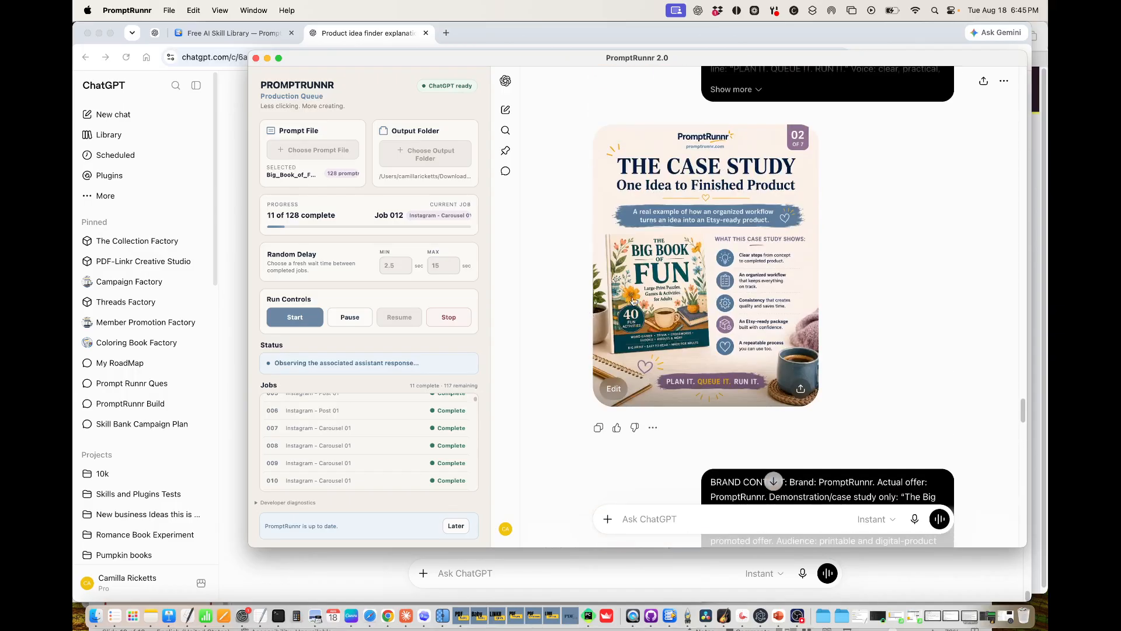
scroll(633, 301, "up", 10)
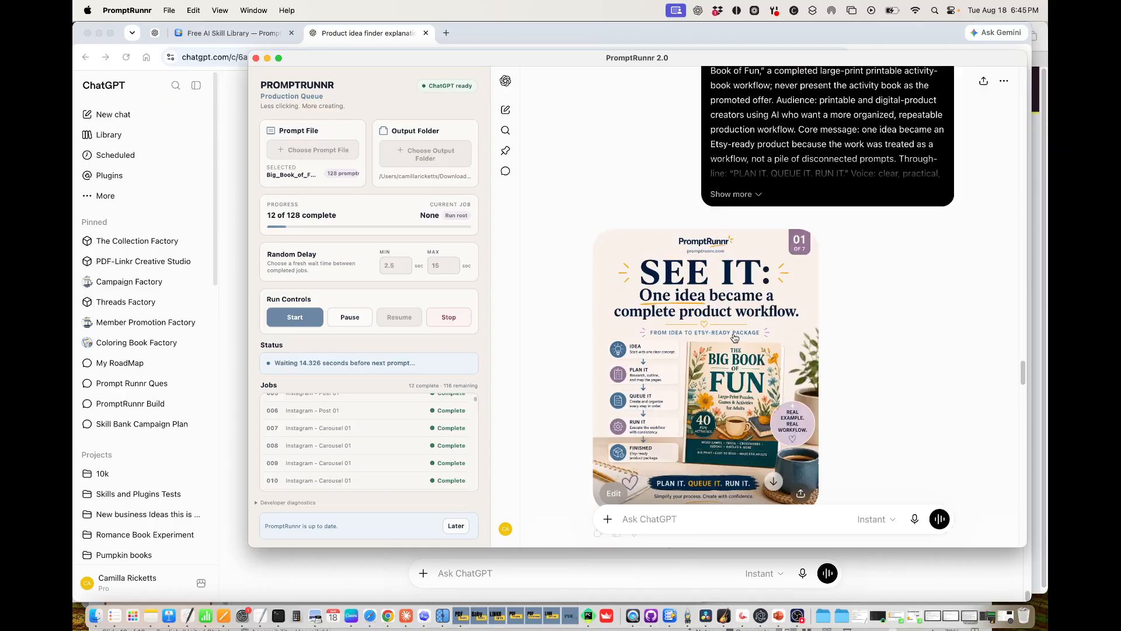
scroll(522, 333, "up", 10)
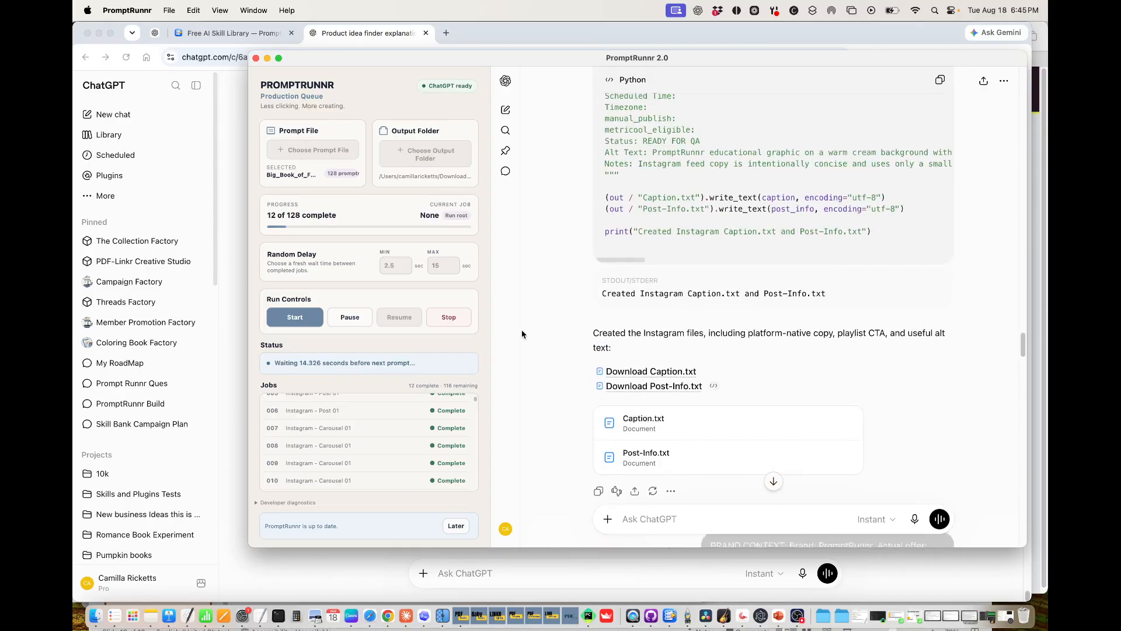
- Review the carousel slides forward to "The Proof", move the PromptRunnr window aside, and return to the ChatGPT chat in Chrome
scroll(521, 333, "down", 15)
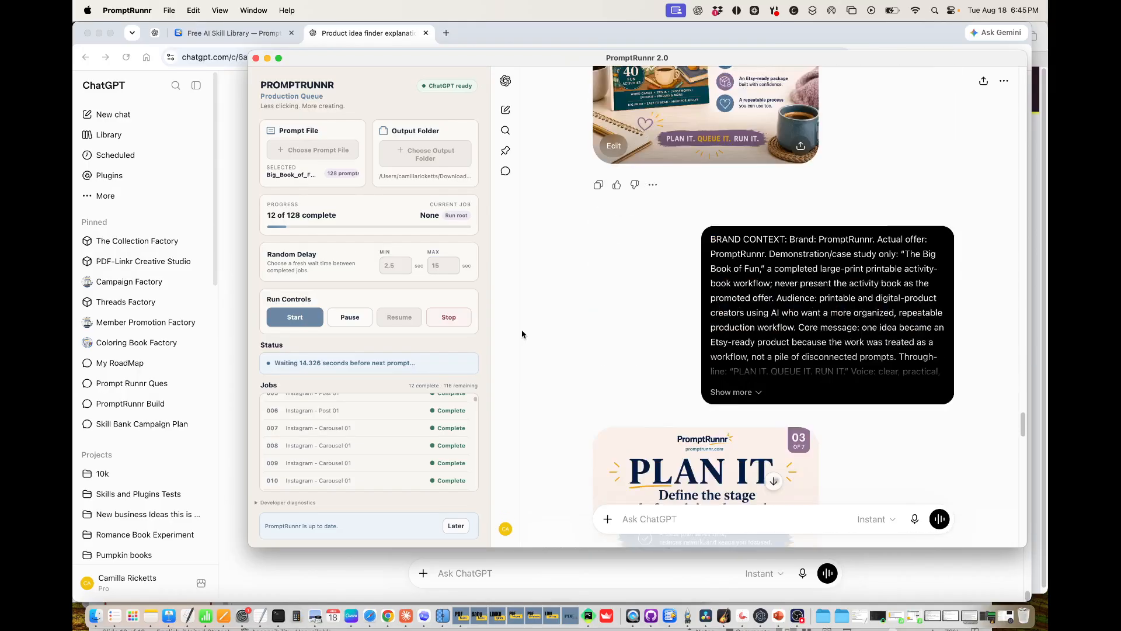
scroll(522, 333, "down", 15)
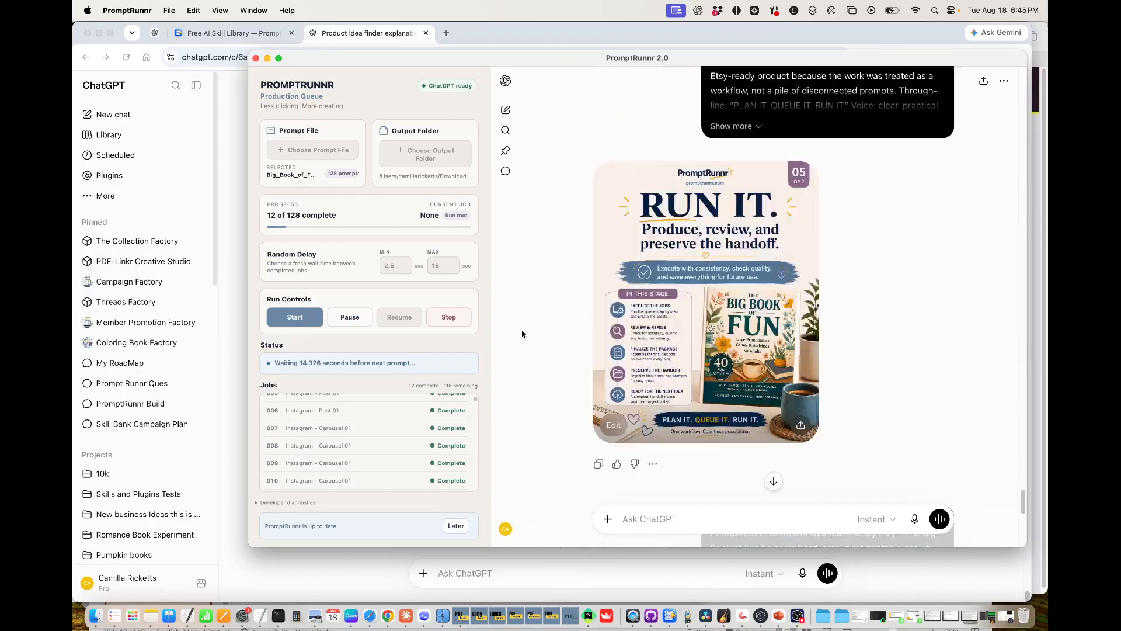
scroll(521, 330, "down", 10)
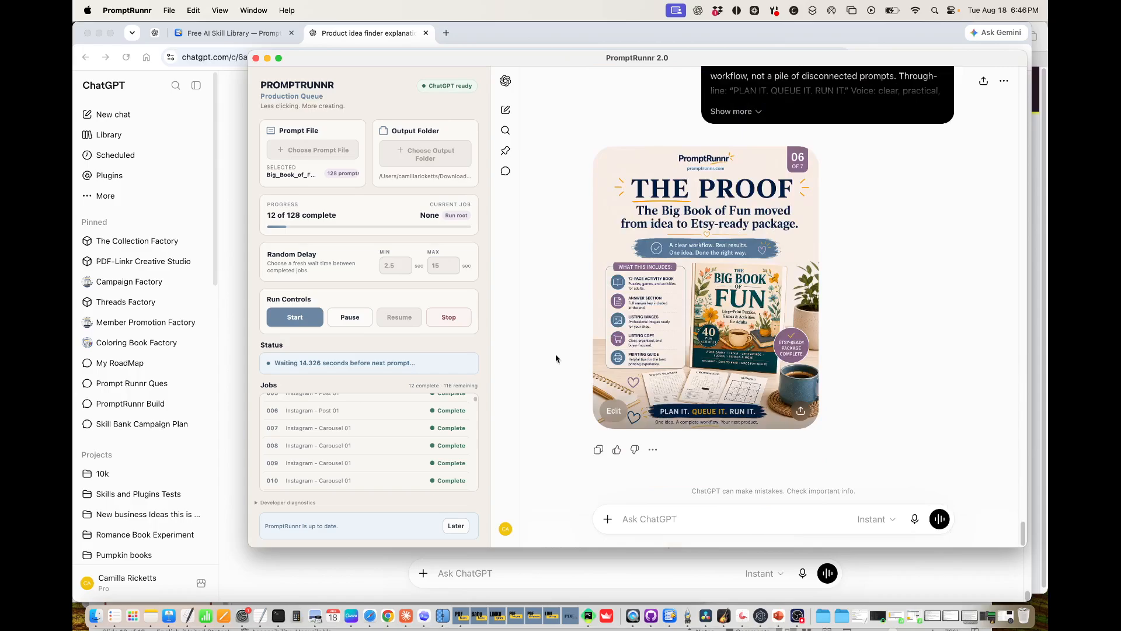
left_click_drag(377, 59, 817, 106)
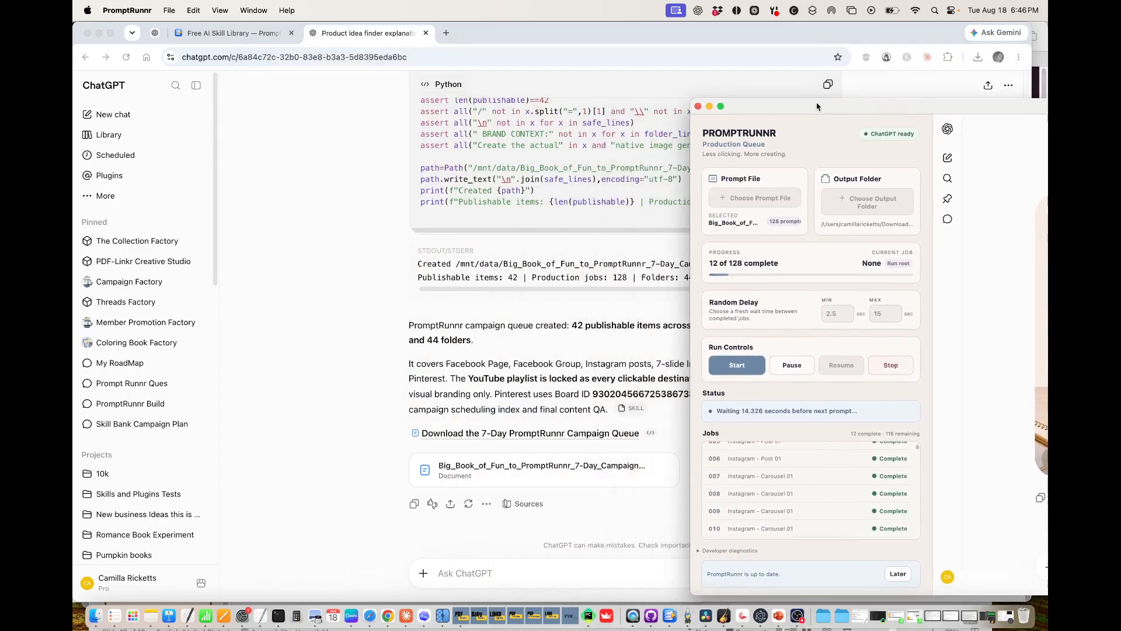
left_click(331, 172)
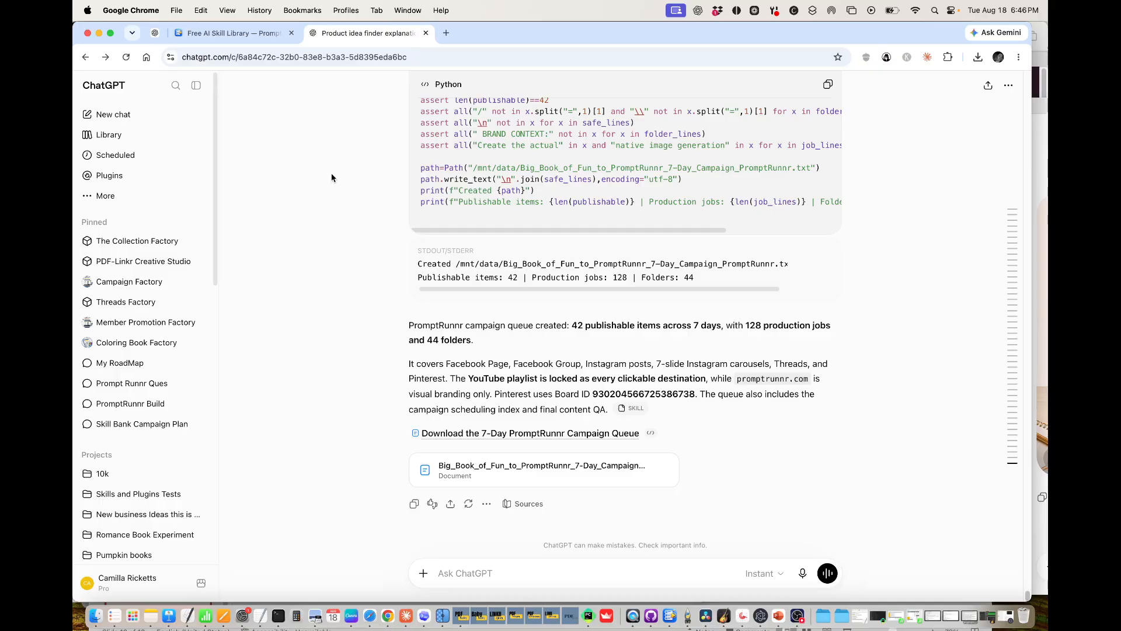